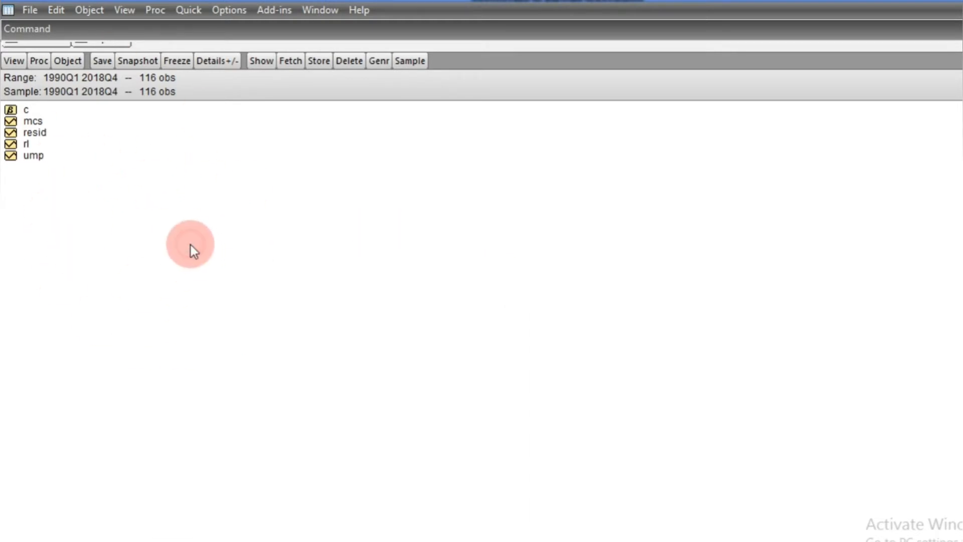
{"action": "left_click", "coordinate": [38, 155]}
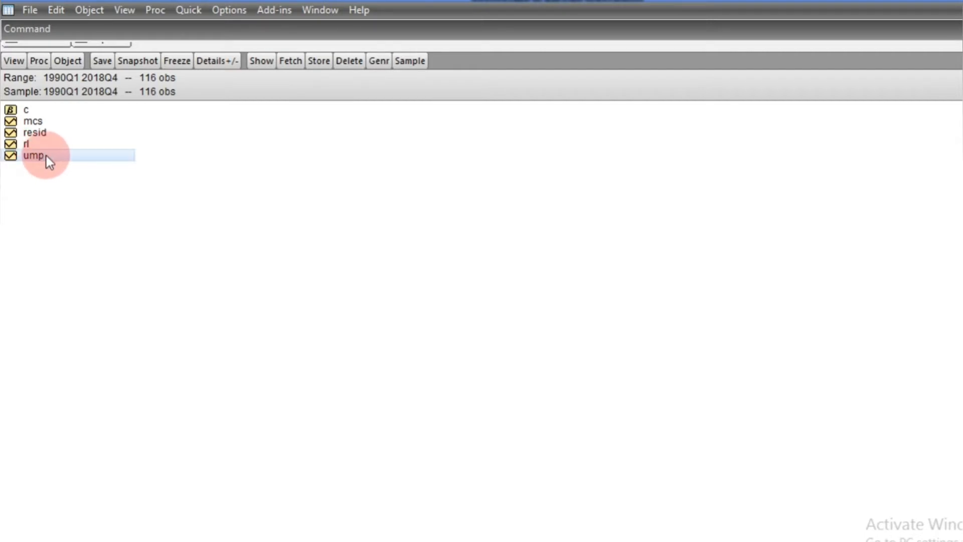
{"action": "left_click", "coordinate": [40, 146]}
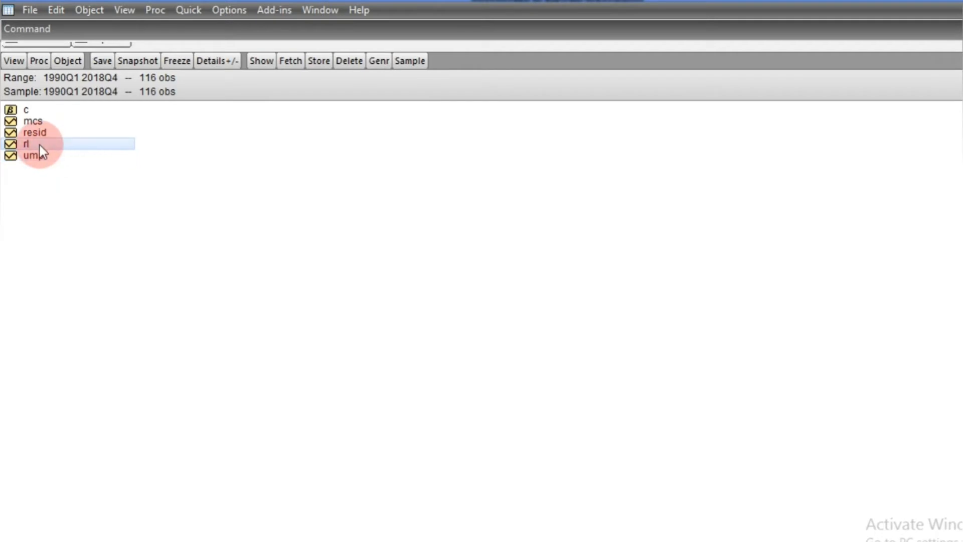
{"action": "left_click", "coordinate": [43, 122]}
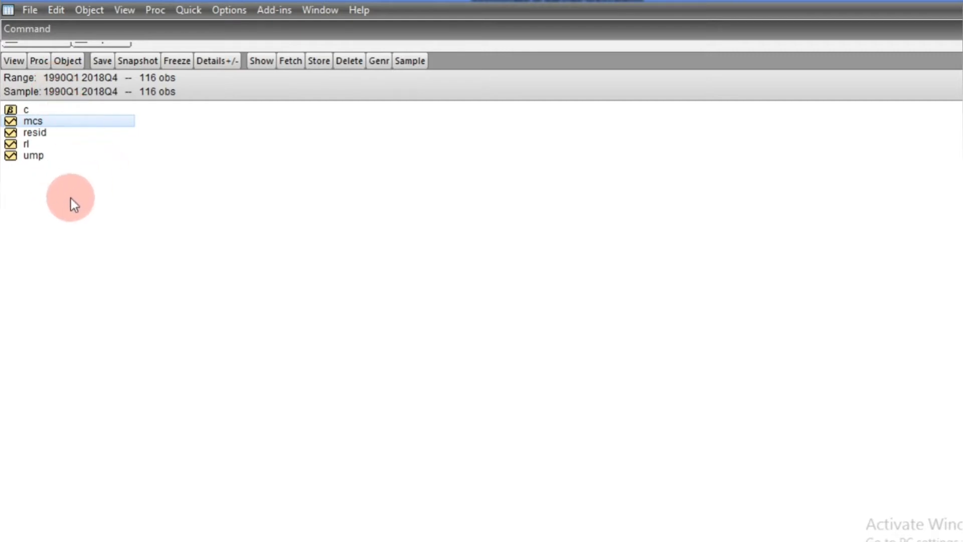
{"action": "left_click", "coordinate": [103, 209]}
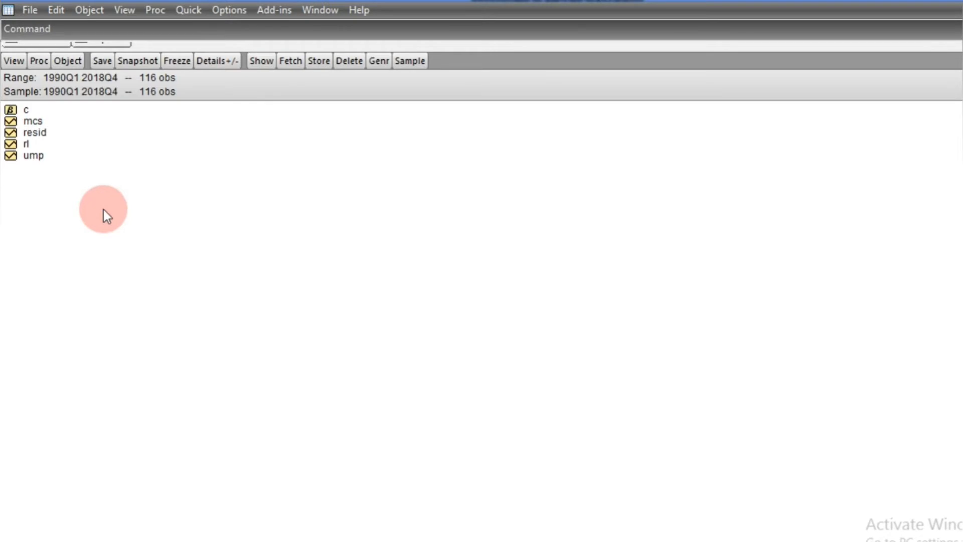
- Open the series ump, rl and mcs together as a standard VAR and estimate it with lag intervals 1 2 and constant c
{"action": "left_click", "coordinate": [42, 157]}
{"action": "left_click", "coordinate": [35, 145], "text": "ctrl"}
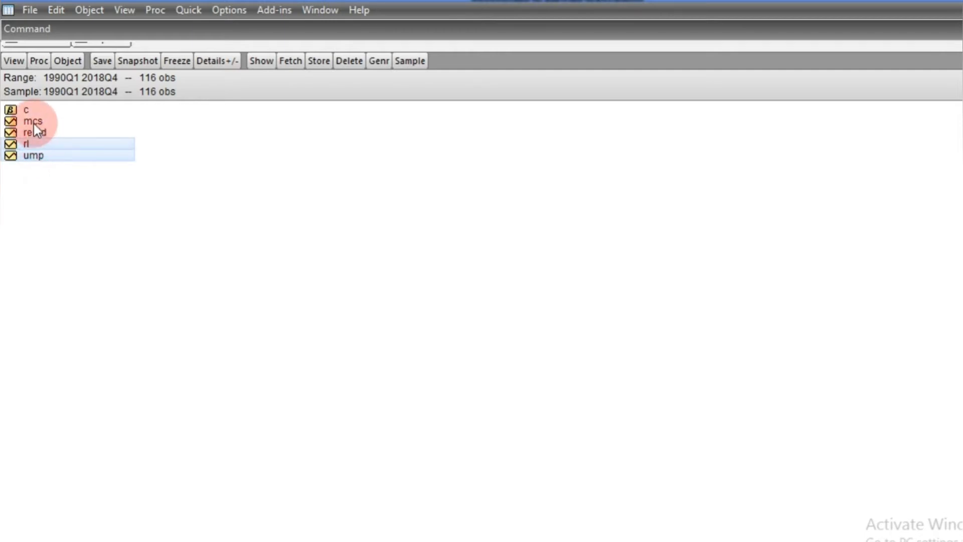
{"action": "left_click", "coordinate": [35, 121], "text": "ctrl"}
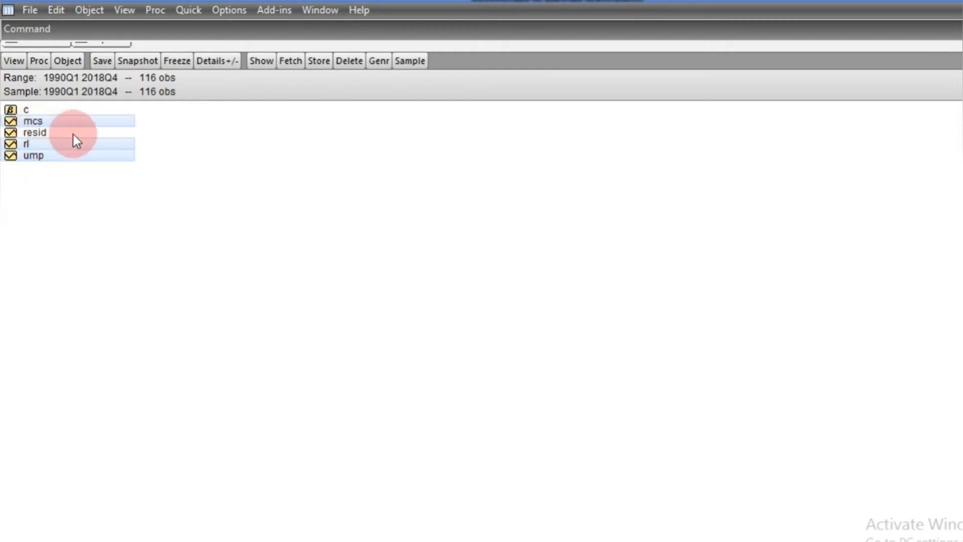
{"action": "right_click", "coordinate": [96, 146]}
{"action": "mouse_move", "coordinate": [258, 159]}
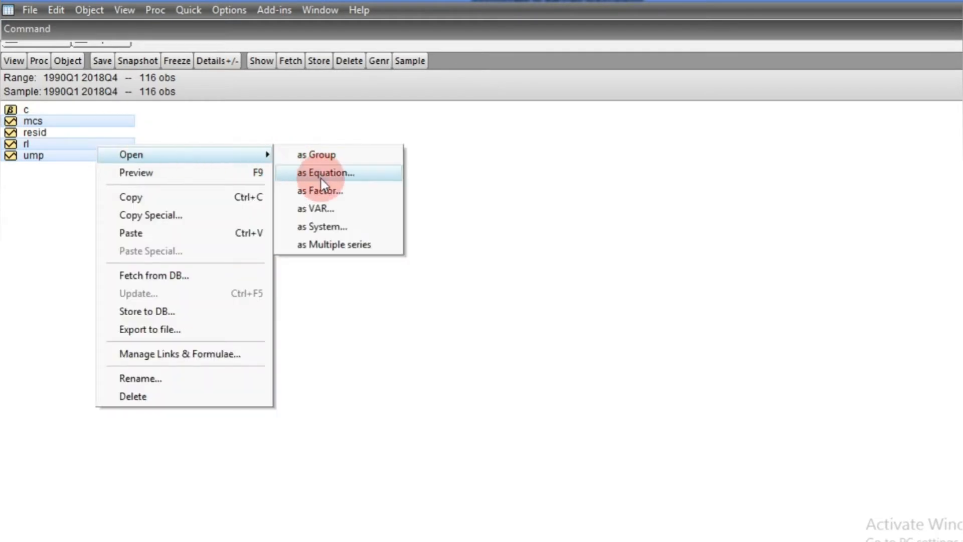
{"action": "left_click", "coordinate": [321, 209]}
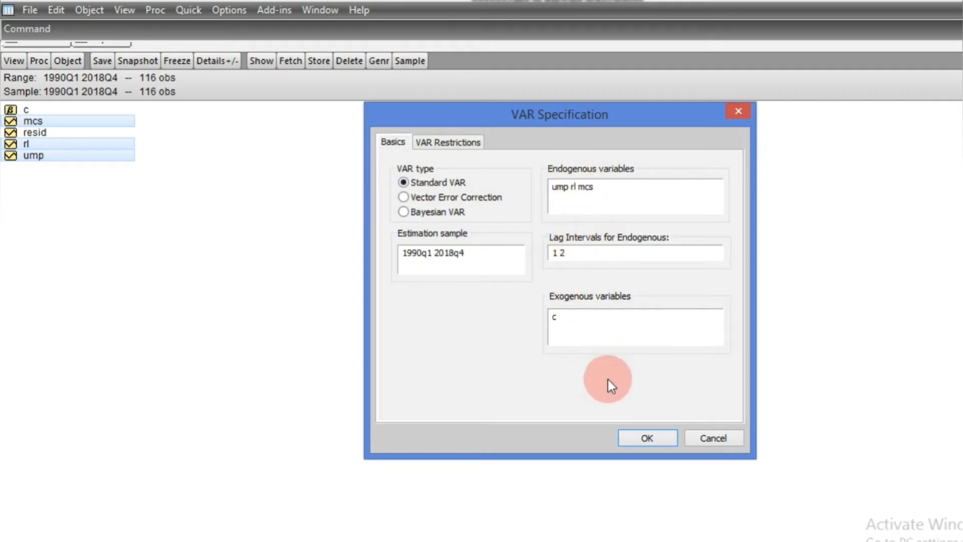
{"action": "left_click", "coordinate": [646, 438]}
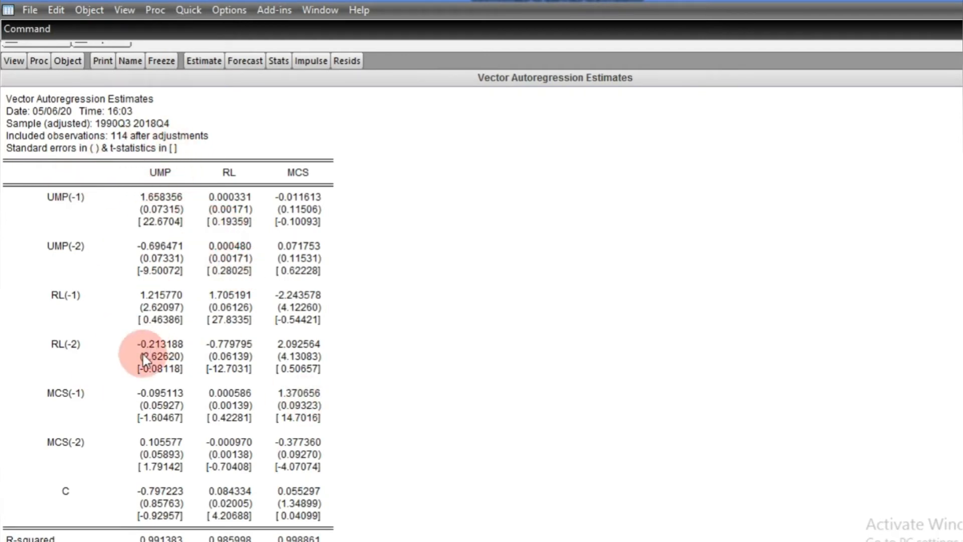
- Run the lag length criteria test on the VAR with 4 lags to include
{"action": "left_click", "coordinate": [16, 60]}
{"action": "mouse_move", "coordinate": [74, 202]}
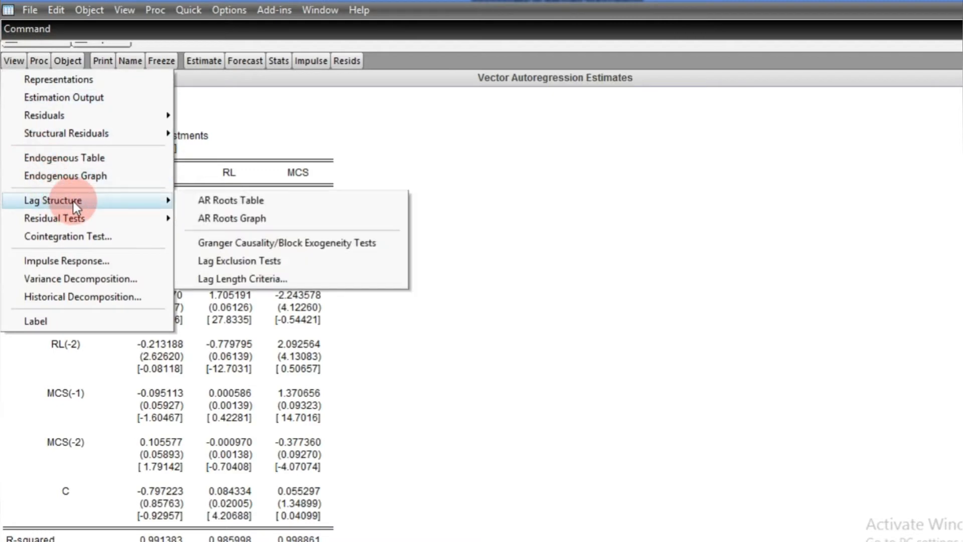
{"action": "left_click", "coordinate": [227, 277]}
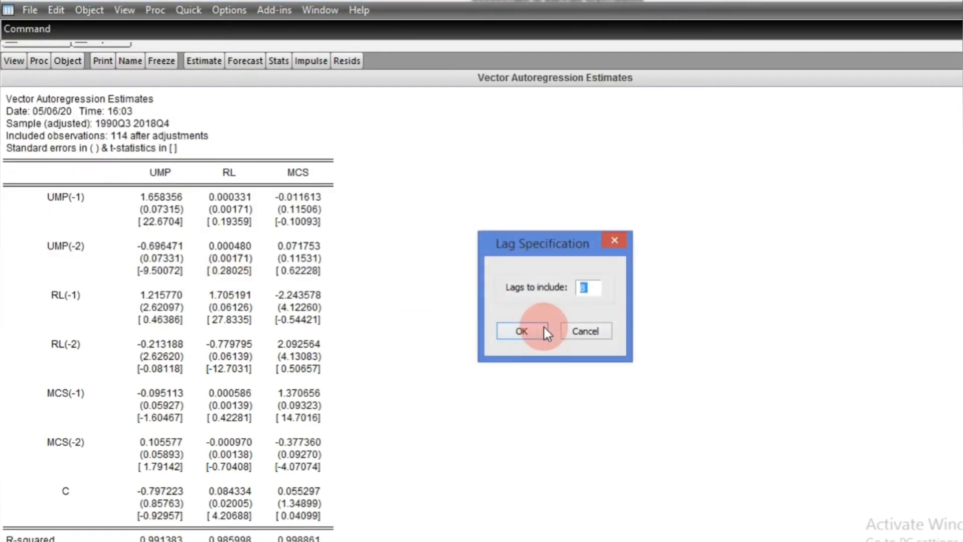
{"action": "type", "text": "4"}
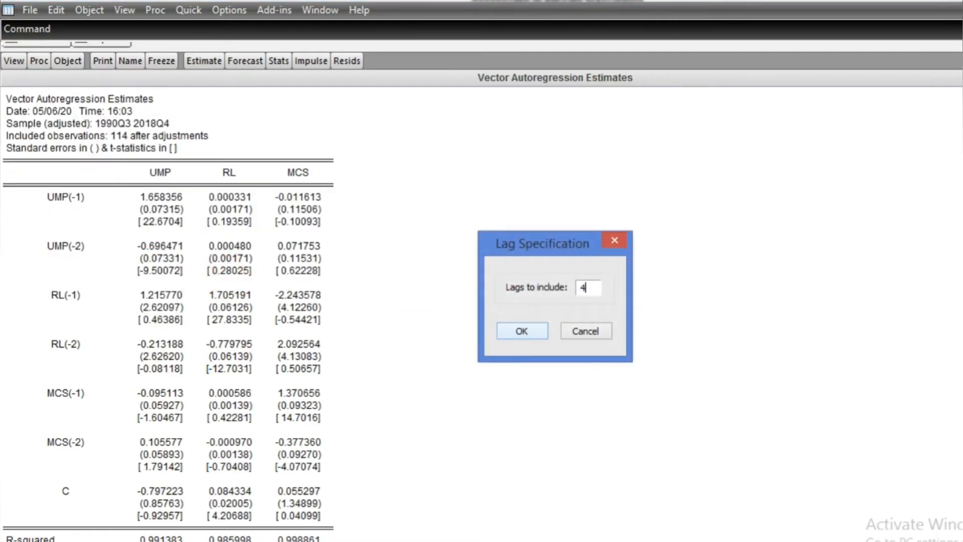
{"action": "left_click", "coordinate": [510, 333]}
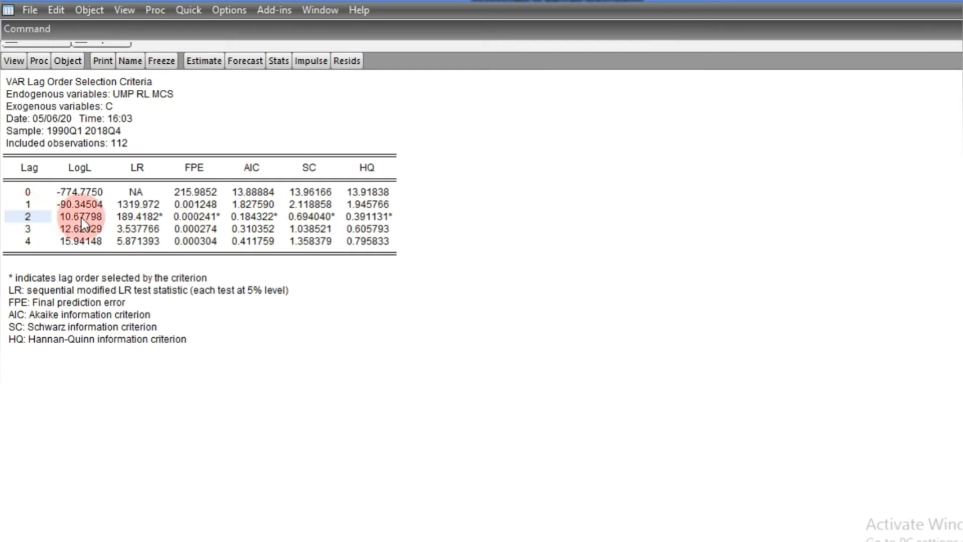
- Examine the lag order selection table, comparing the starred FPE, AIC, SC and HQ values to determine the optimal lag
{"action": "left_click", "coordinate": [264, 215]}
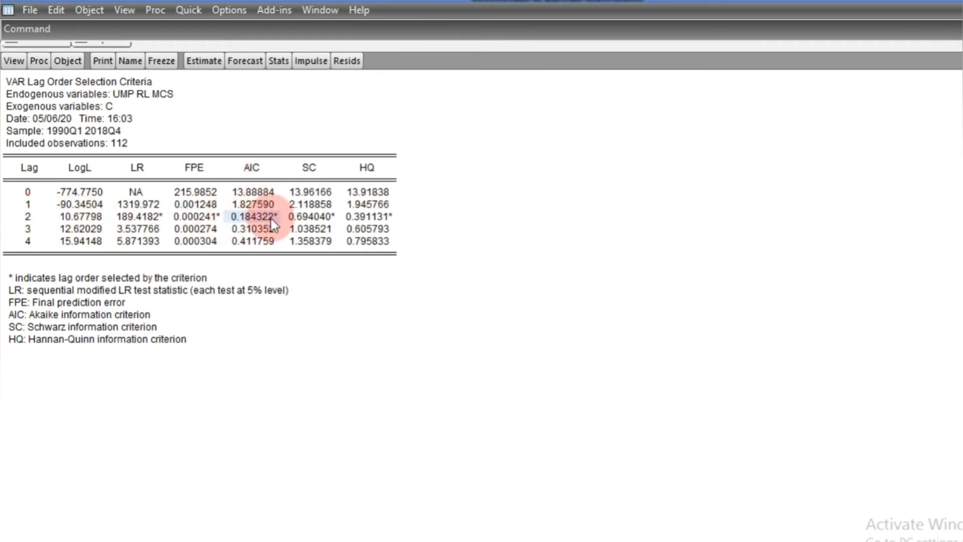
{"action": "left_click", "coordinate": [254, 219]}
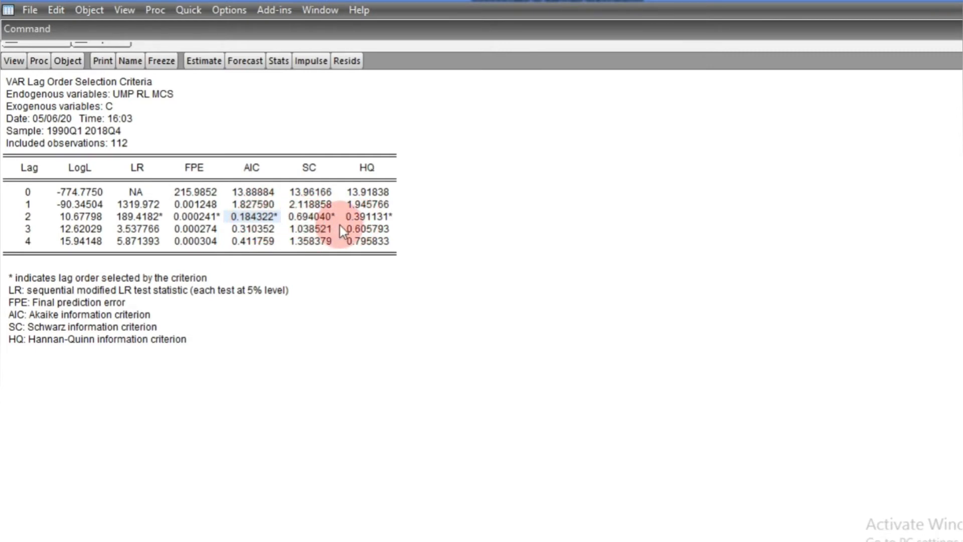
{"action": "left_click", "coordinate": [360, 215]}
{"action": "left_click", "coordinate": [303, 208]}
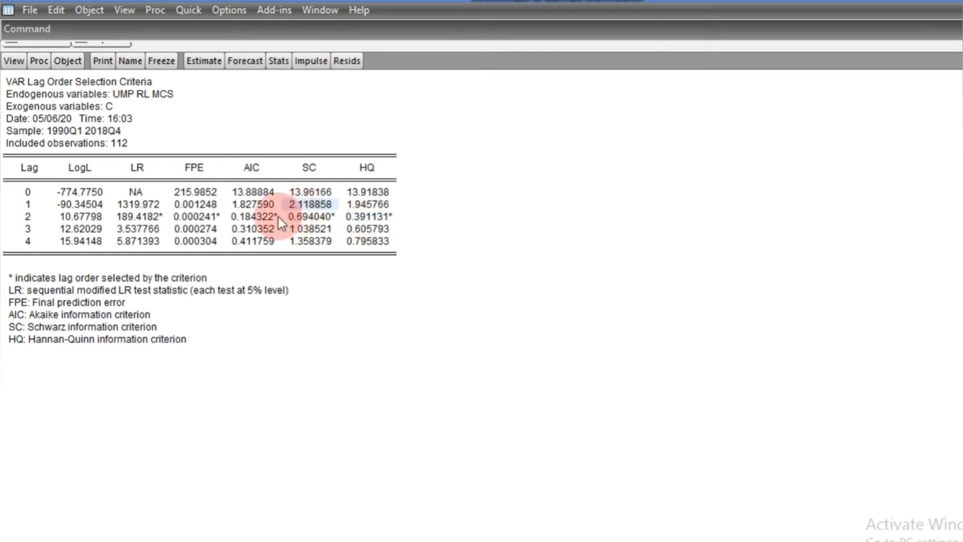
{"action": "left_click", "coordinate": [258, 218]}
{"action": "left_click", "coordinate": [207, 218]}
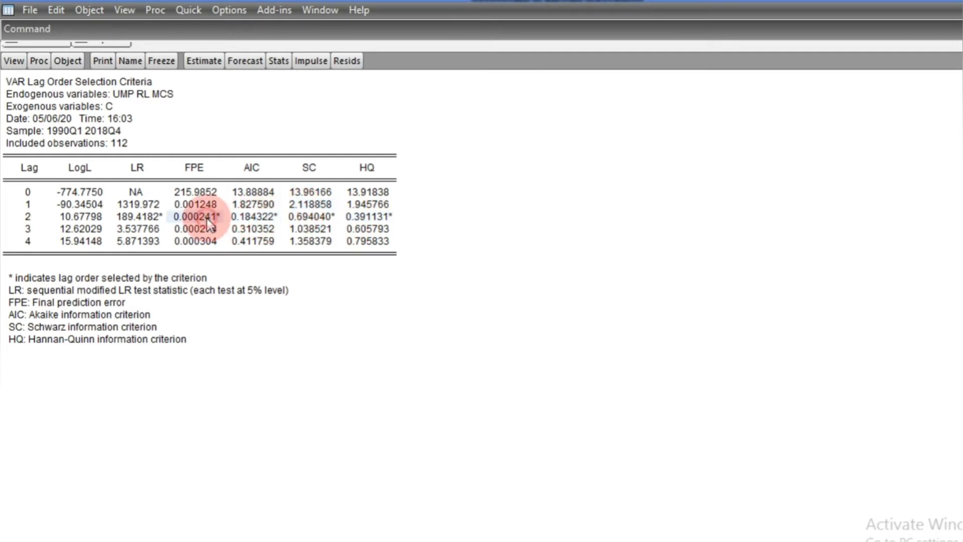
{"action": "left_click", "coordinate": [263, 219]}
{"action": "left_click", "coordinate": [311, 218]}
{"action": "left_click", "coordinate": [371, 216]}
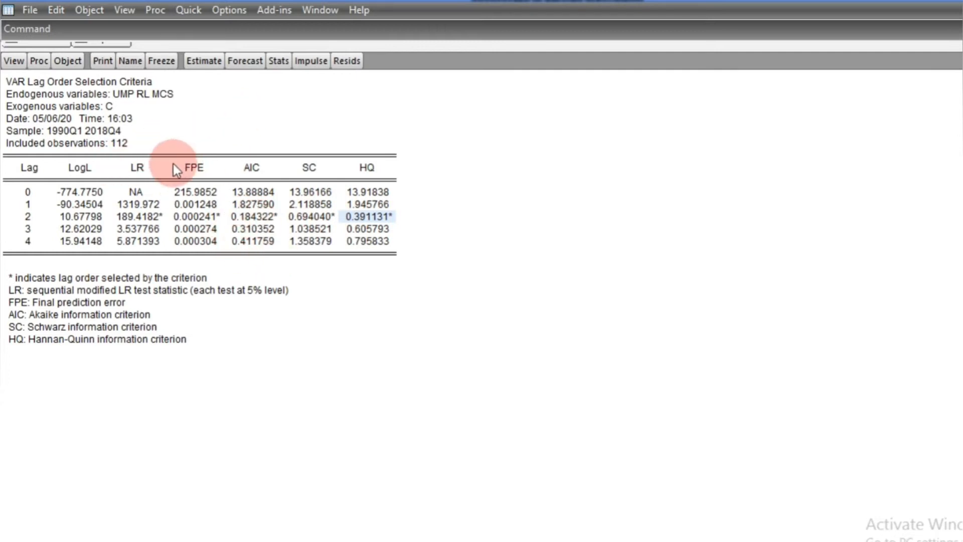
- Re-estimate the standard VAR of ump, rl and mcs with lag intervals 1 2
{"action": "left_click", "coordinate": [206, 61]}
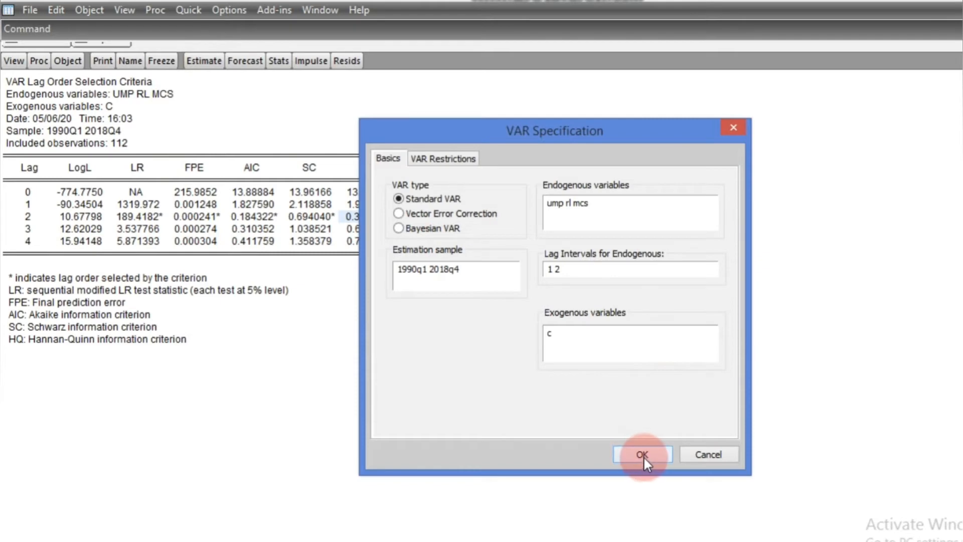
{"action": "left_click", "coordinate": [565, 269]}
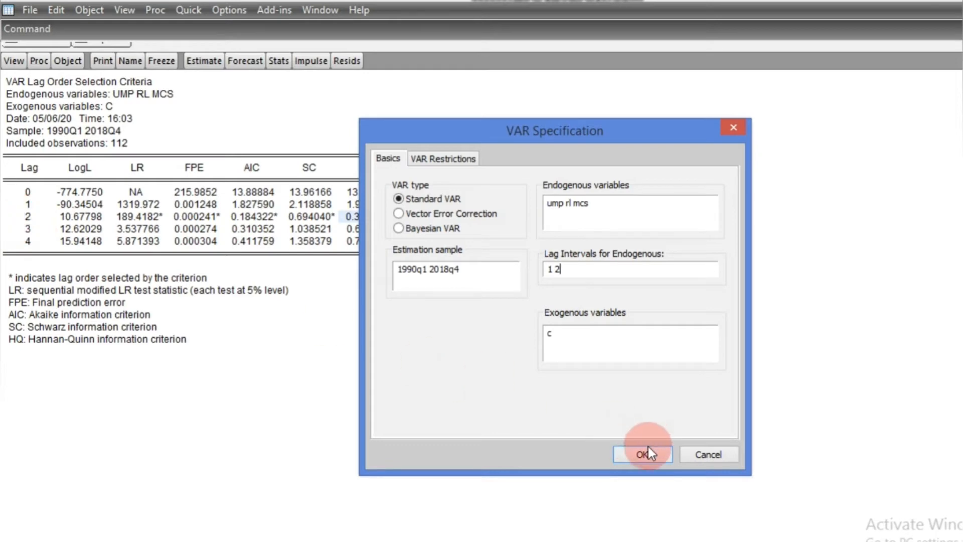
{"action": "left_click", "coordinate": [643, 452]}
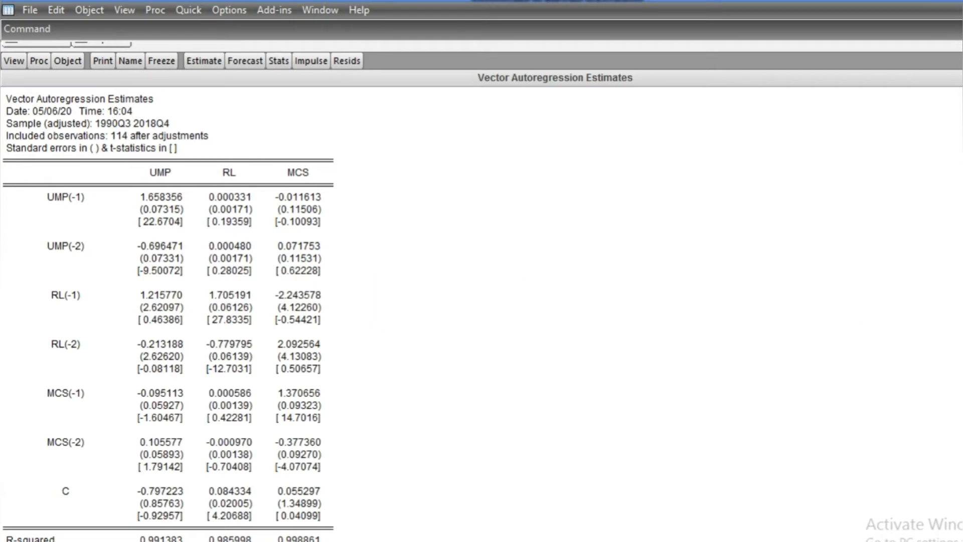
- Examine the VAR estimates, reading the standard errors and t-statistics of the lagged terms in the UMP equation
{"action": "scroll", "coordinate": [167, 313], "scroll_direction": "down", "scroll_amount": 5}
{"action": "scroll", "coordinate": [168, 313], "scroll_direction": "up", "scroll_amount": 5}
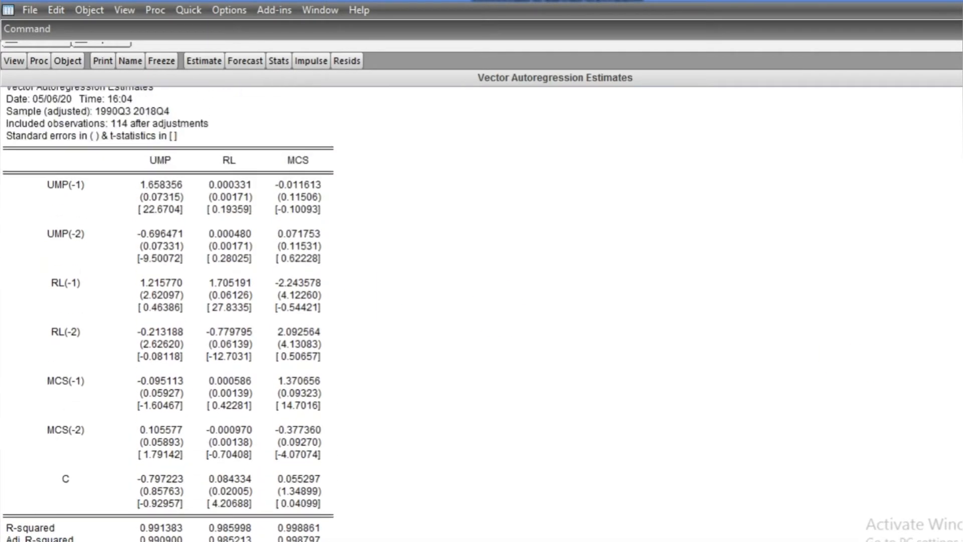
{"action": "scroll", "coordinate": [621, 189], "scroll_direction": "up", "scroll_amount": 1}
{"action": "left_click", "coordinate": [621, 188]}
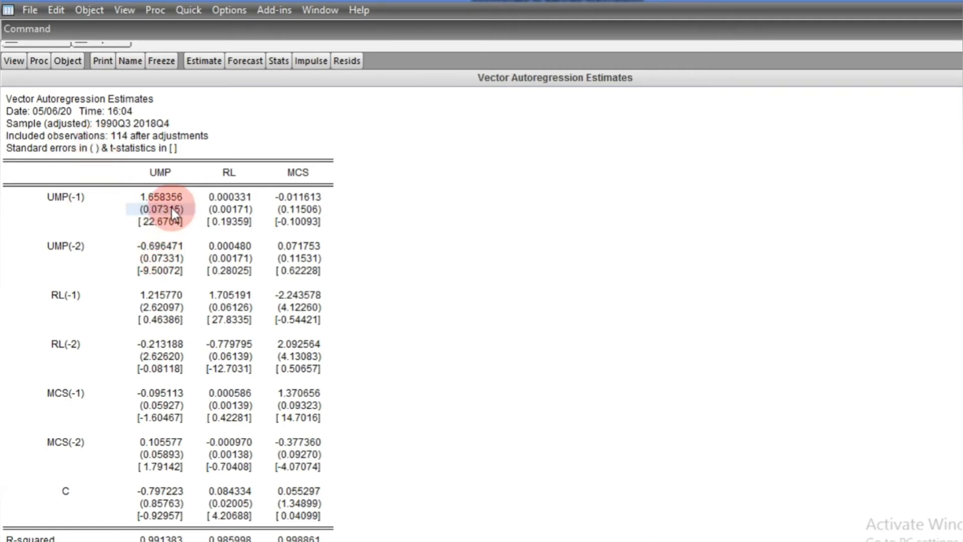
{"action": "left_click", "coordinate": [149, 221]}
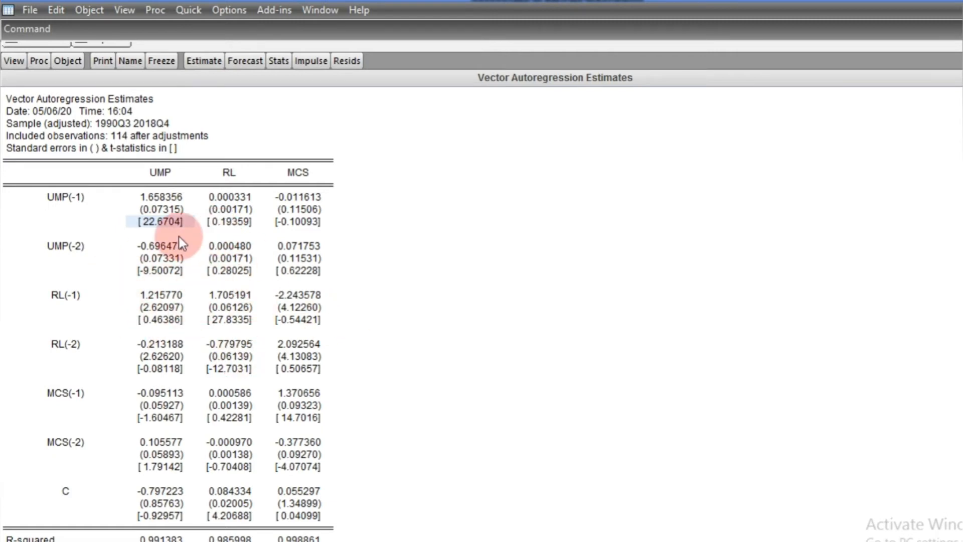
{"action": "left_click", "coordinate": [159, 271]}
{"action": "left_click", "coordinate": [159, 318]}
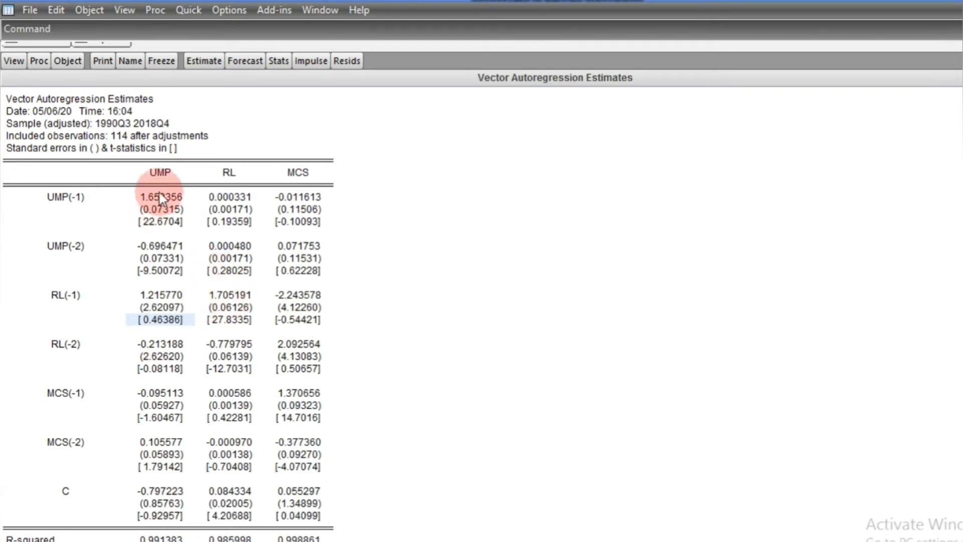
- Make an equation system from the estimated VAR, ordered by variable
{"action": "left_click", "coordinate": [40, 61]}
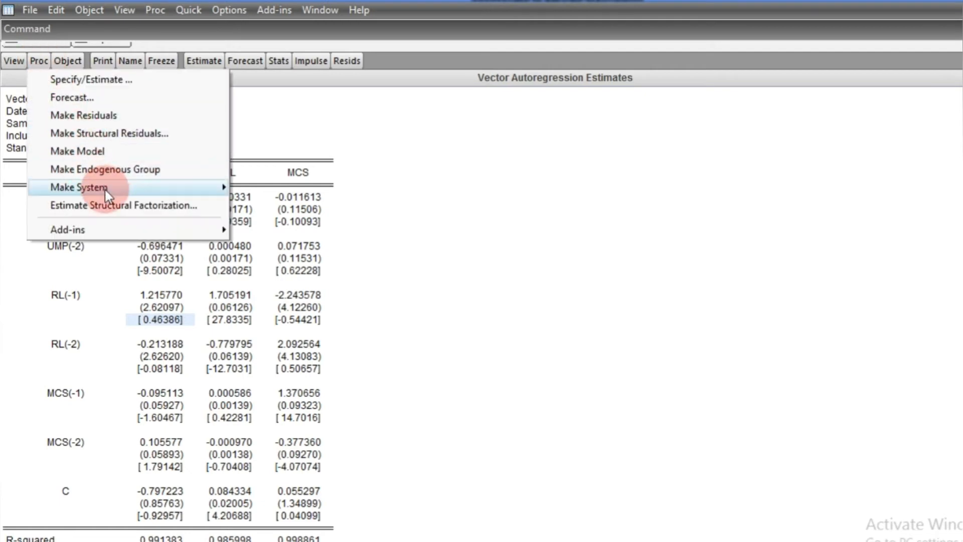
{"action": "mouse_move", "coordinate": [104, 190]}
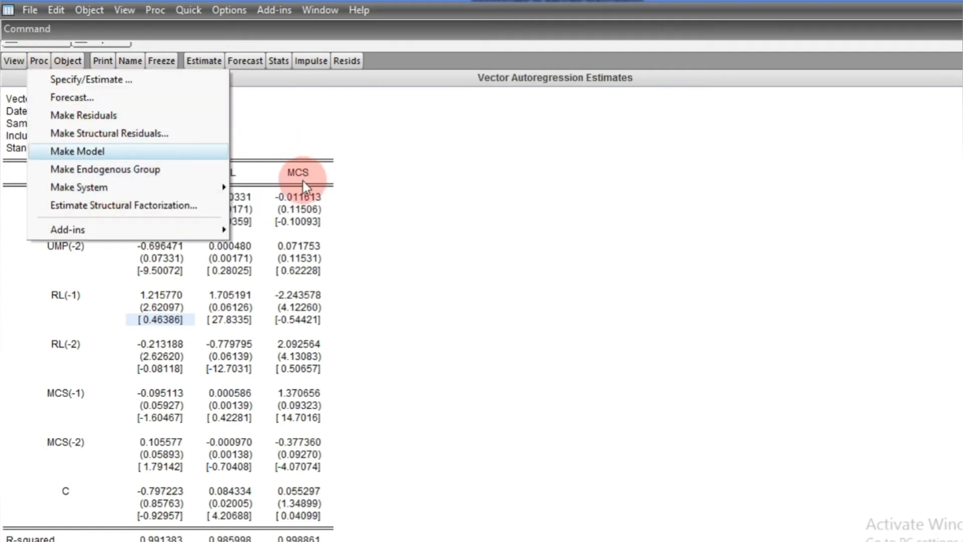
{"action": "mouse_move", "coordinate": [203, 188]}
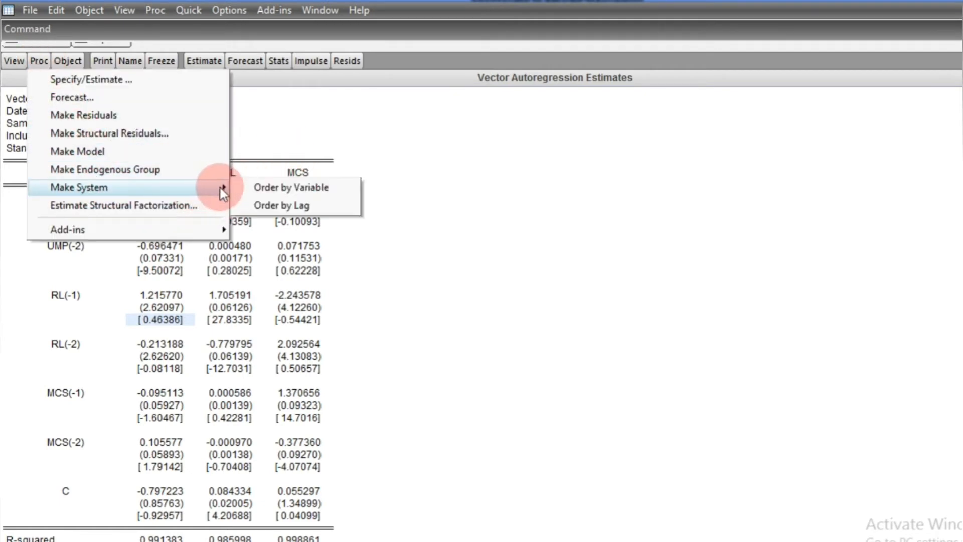
{"action": "left_click", "coordinate": [275, 188]}
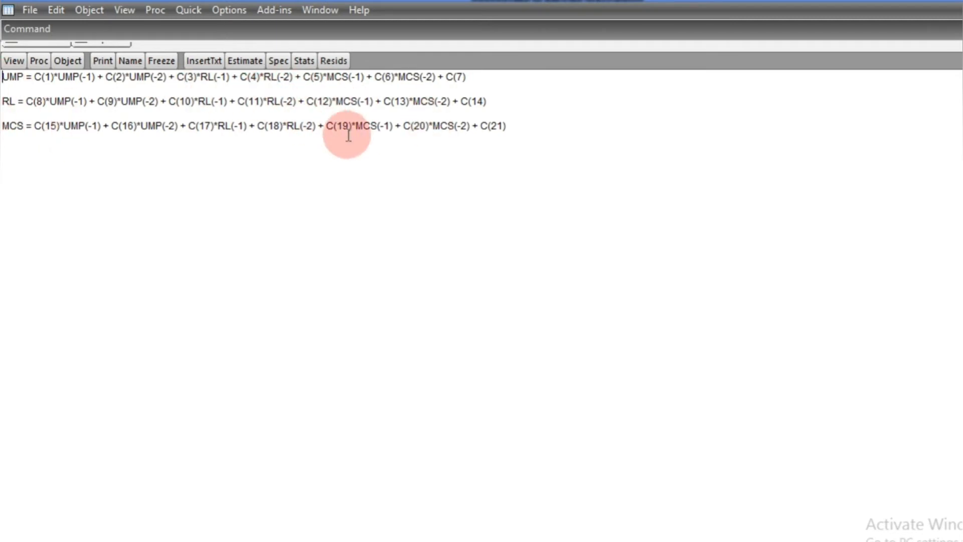
- Estimate the equation system by Ordinary Least Squares over the sample 1990q1 2018q4
{"action": "left_click", "coordinate": [252, 62]}
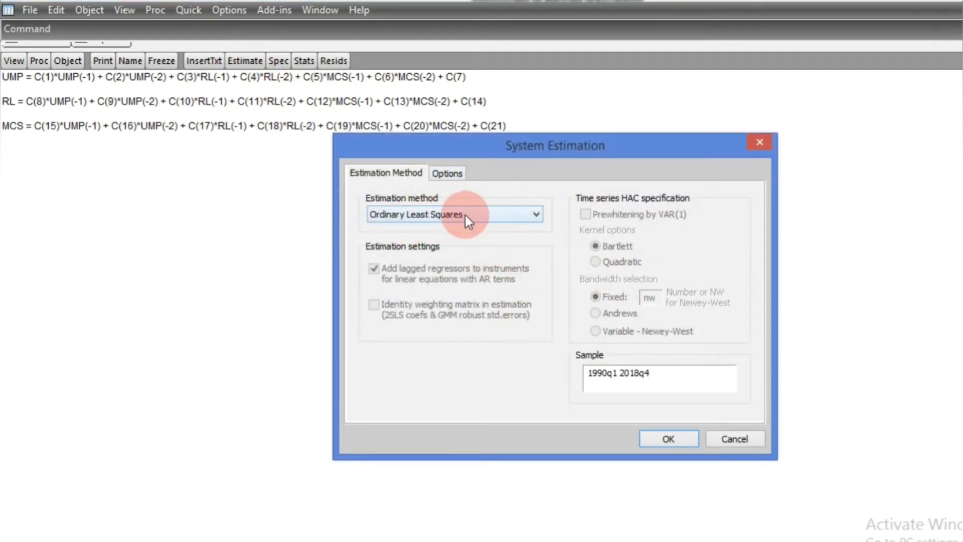
{"action": "left_click", "coordinate": [536, 214]}
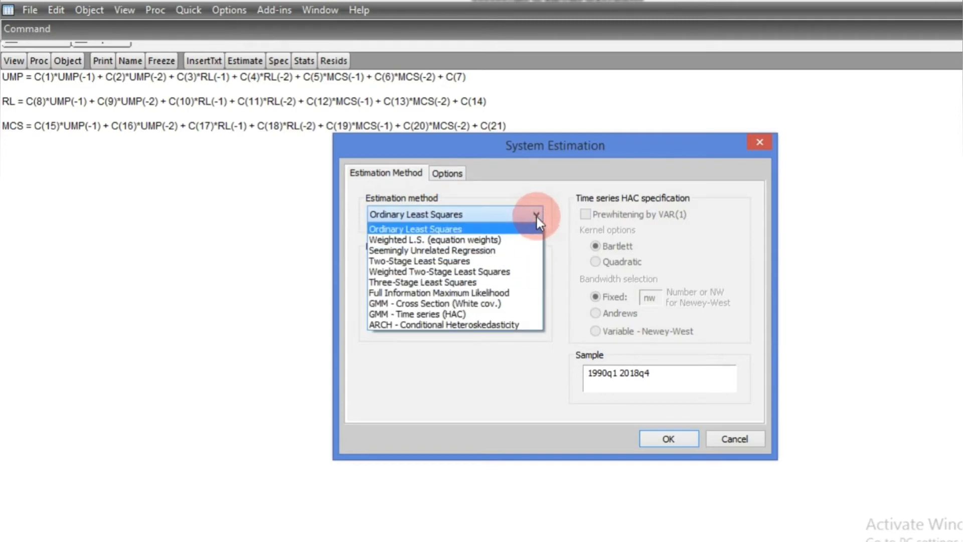
{"action": "left_click", "coordinate": [502, 230]}
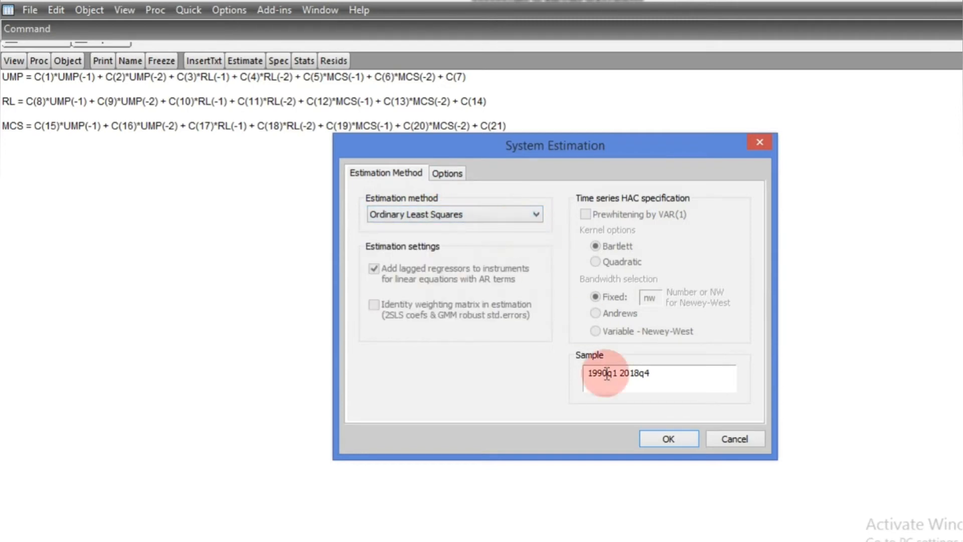
{"action": "left_click", "coordinate": [664, 440]}
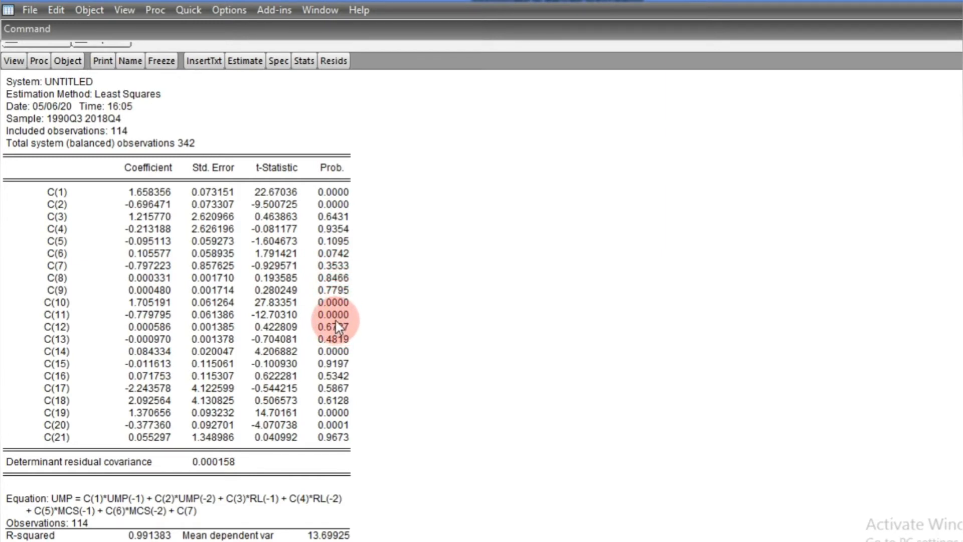
- Examine the p-values of the estimated system coefficients to identify the terms that are statistically insignificant
{"action": "left_click", "coordinate": [332, 291]}
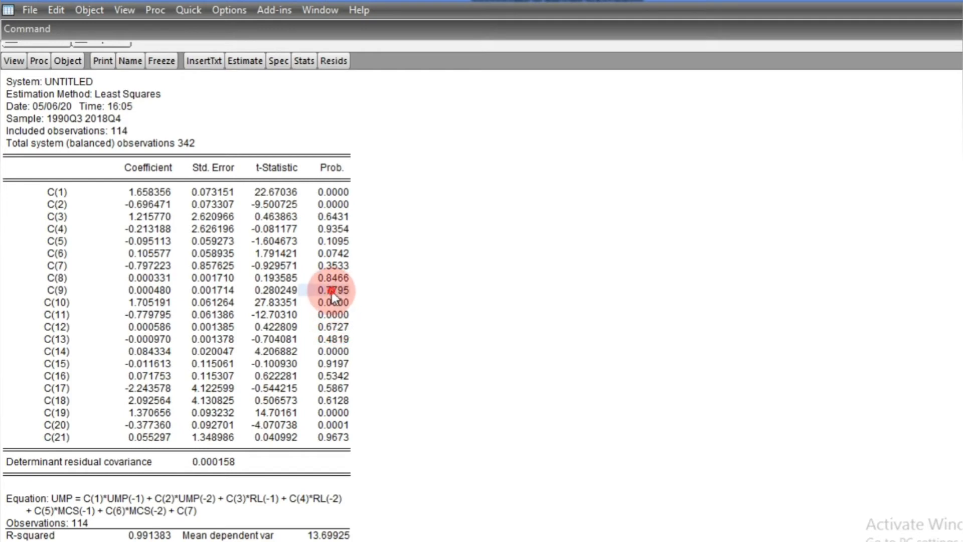
{"action": "left_click", "coordinate": [338, 326]}
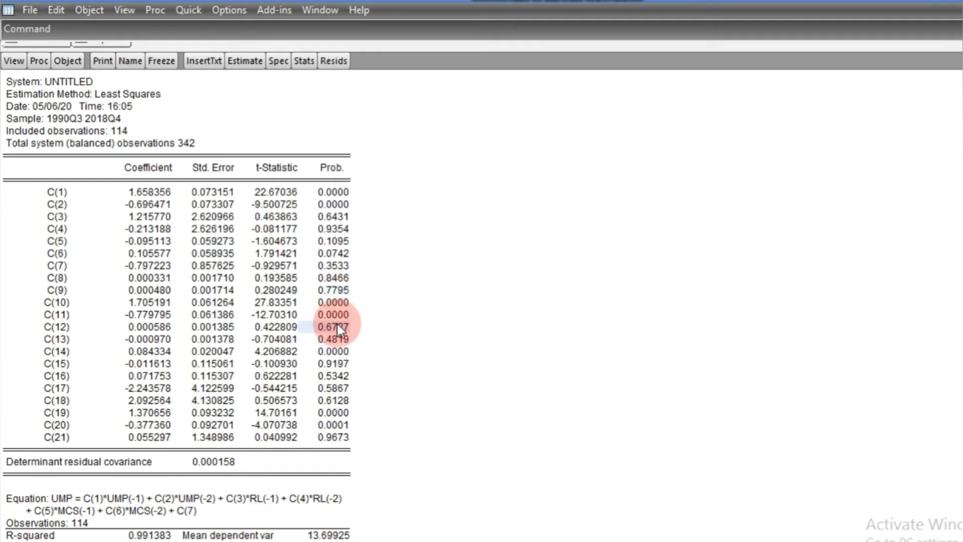
{"action": "left_click", "coordinate": [338, 345]}
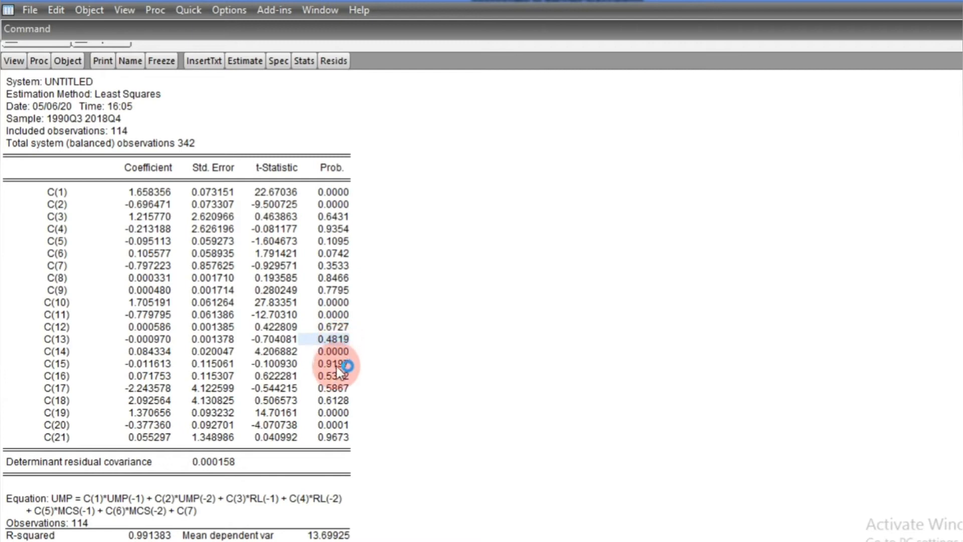
{"action": "left_click", "coordinate": [339, 364]}
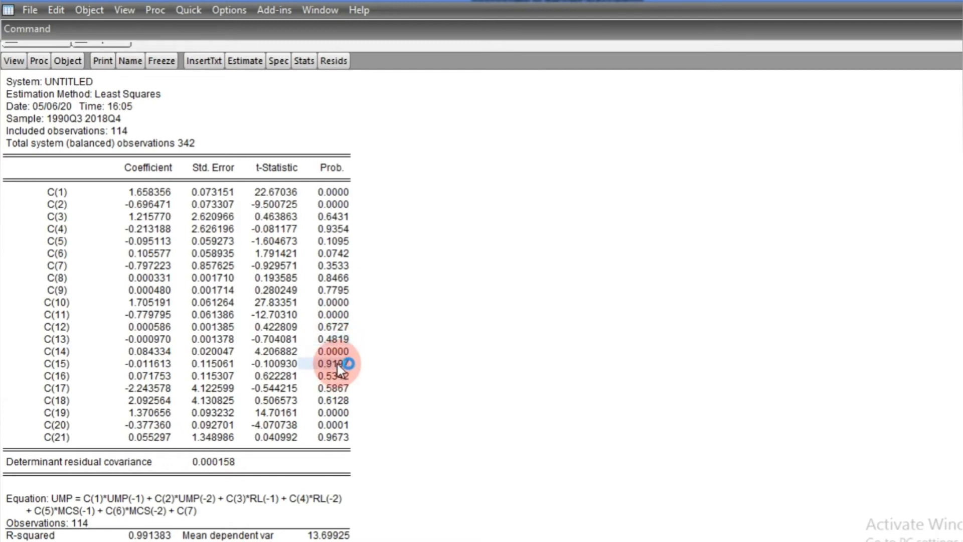
{"action": "left_click", "coordinate": [338, 377]}
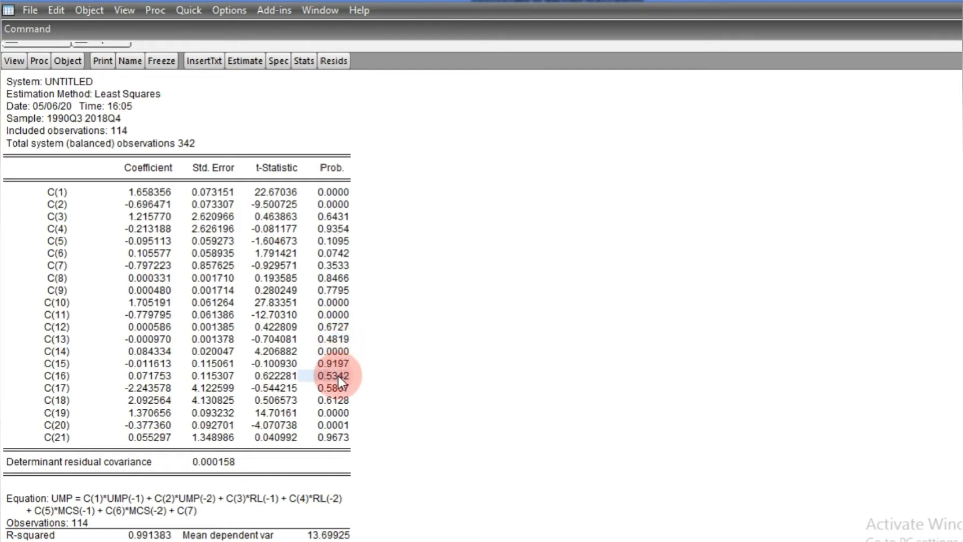
{"action": "left_click", "coordinate": [339, 387]}
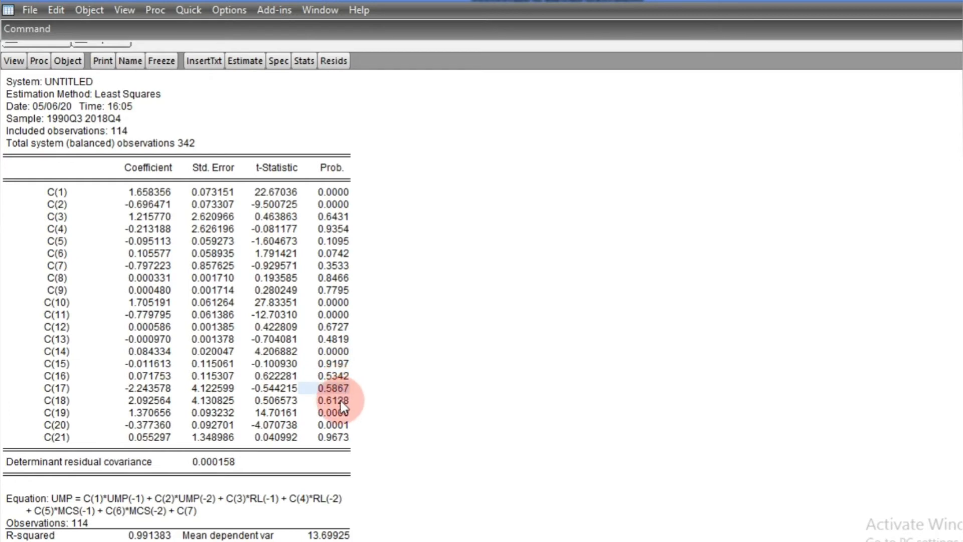
{"action": "left_click", "coordinate": [341, 401]}
{"action": "left_click", "coordinate": [338, 437]}
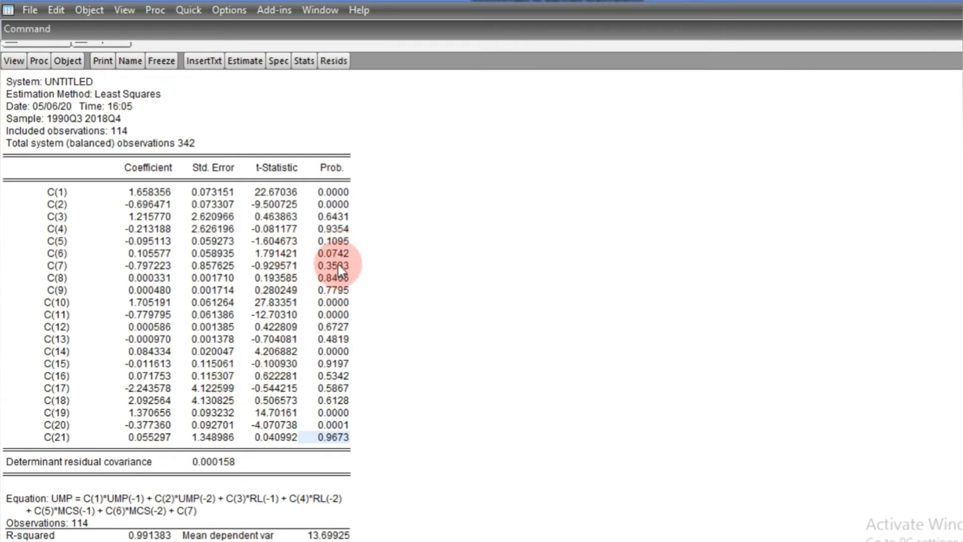
{"action": "left_click", "coordinate": [336, 221]}
{"action": "left_click", "coordinate": [334, 231]}
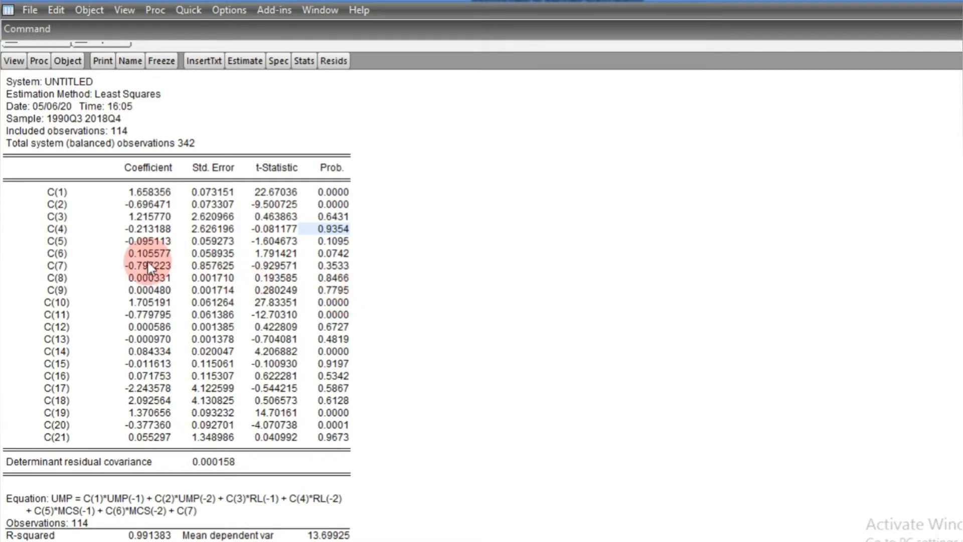
- Run a Wald coefficient test of c(3)=c(4)=c(7)=c(8)=c(9)=c(12)=c(13)=c(15)=c(16)=c(17)=c(18)=c(21)=0 and read its chi-square statistic and probability
{"action": "left_click", "coordinate": [11, 64]}
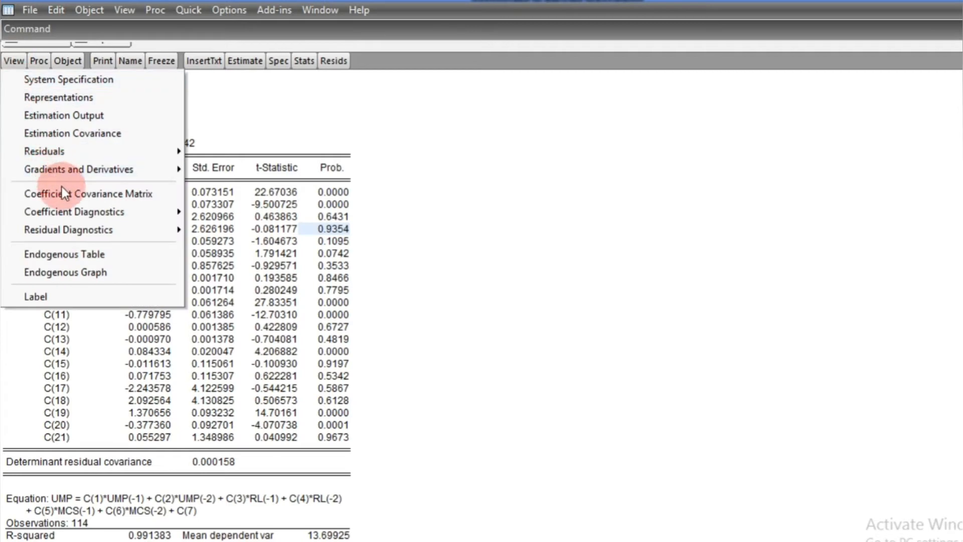
{"action": "mouse_move", "coordinate": [89, 211]}
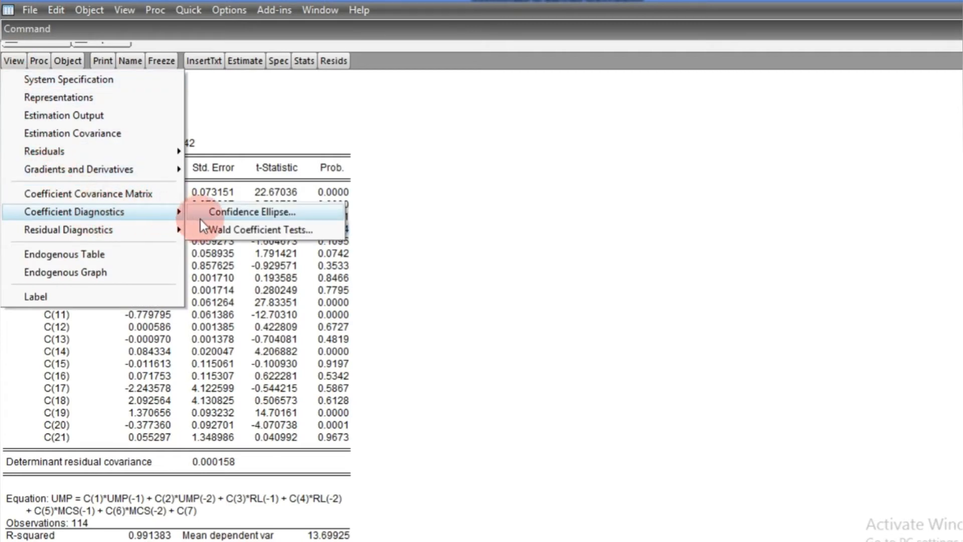
{"action": "left_click", "coordinate": [238, 231]}
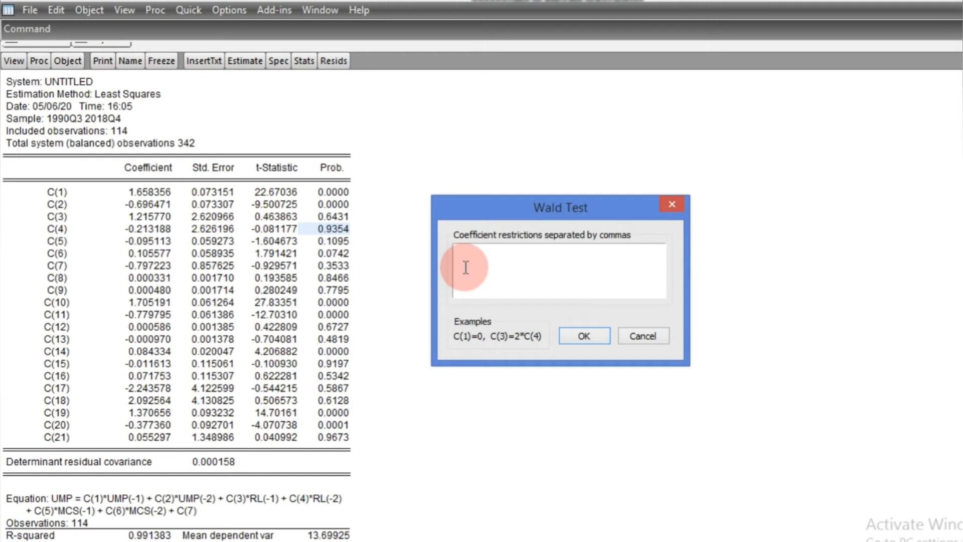
{"action": "type", "text": "c("}
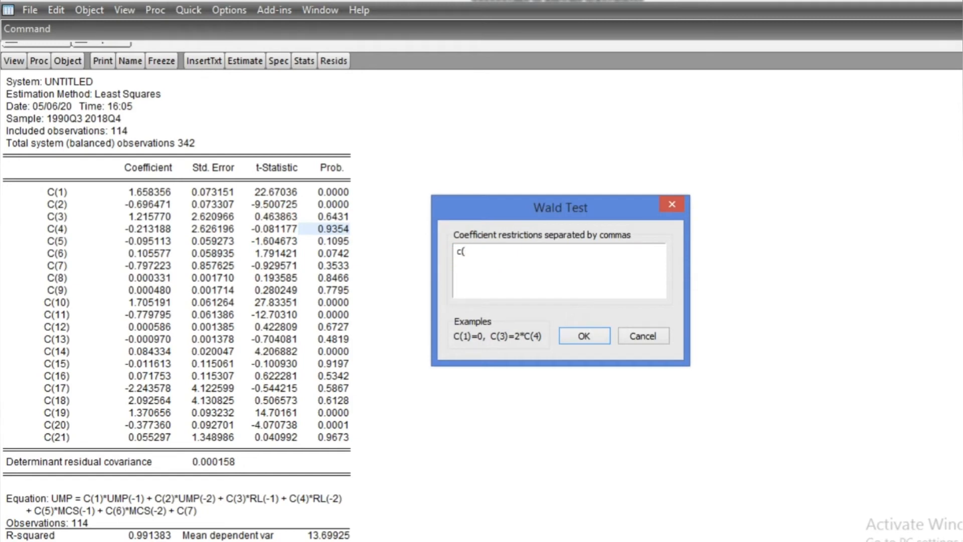
{"action": "type", "text": "3)=c(4)=c(7)=c(8"}
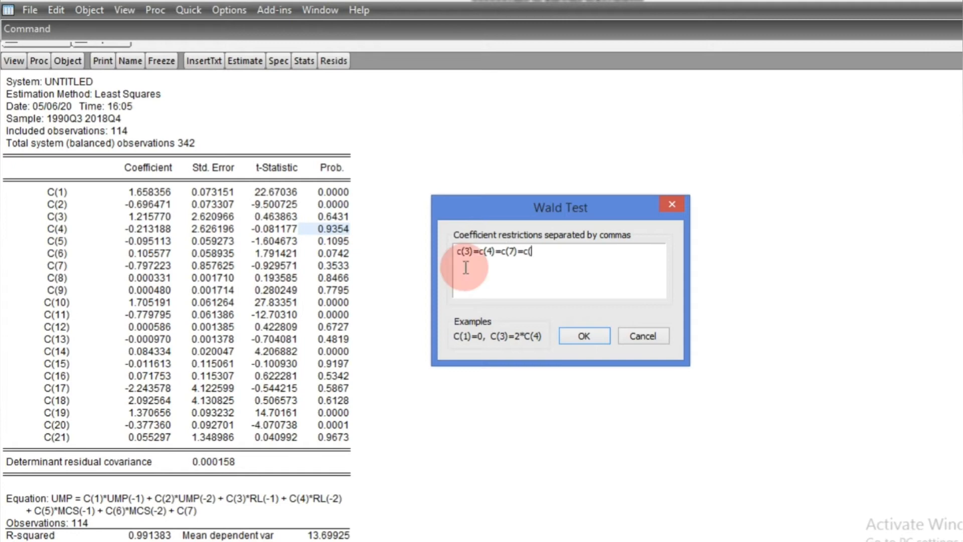
{"action": "type", "text": ")="}
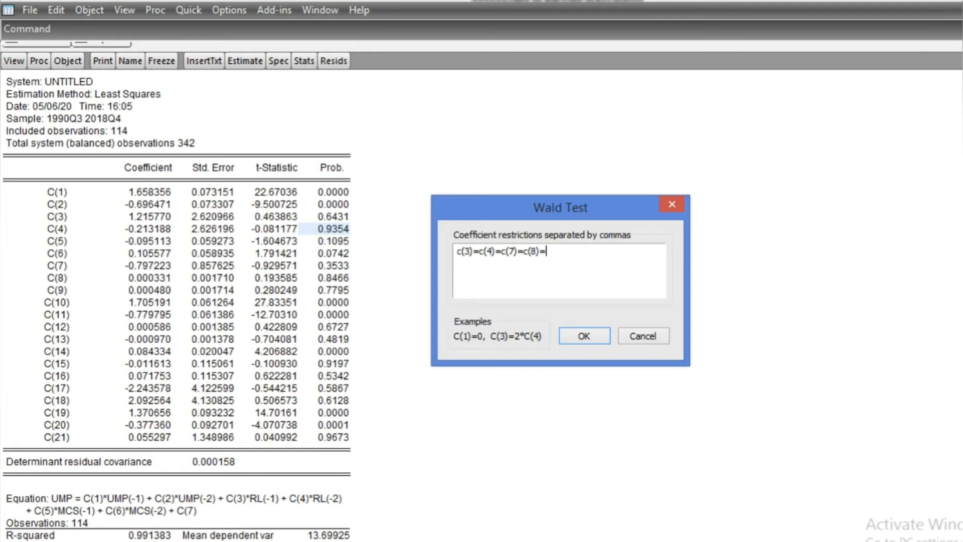
{"action": "type", "text": "c(9)=c(12)=c(1"}
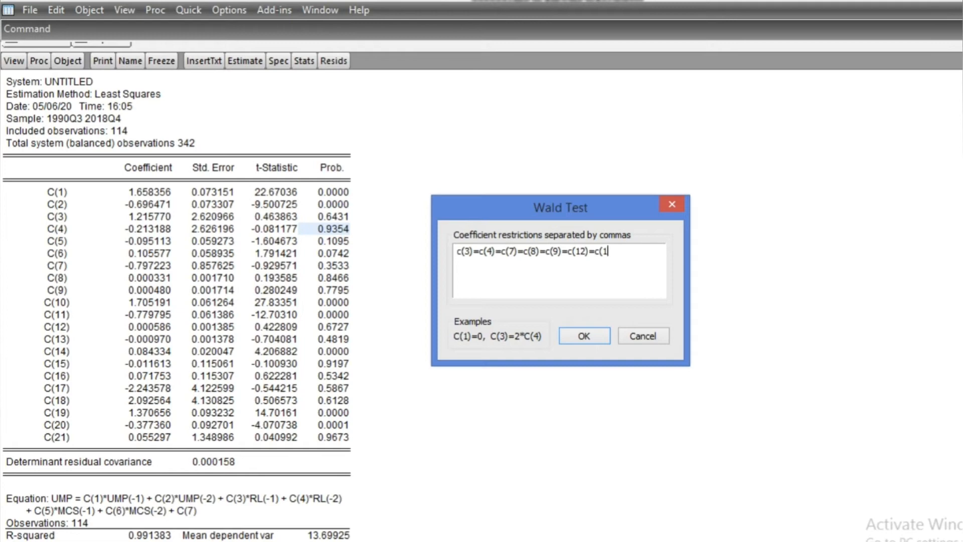
{"action": "type", "text": "3)=c(15)c(16)"}
{"action": "left_click", "coordinate": [647, 251]}
{"action": "type", "text": "="}
{"action": "left_click", "coordinate": [474, 261]}
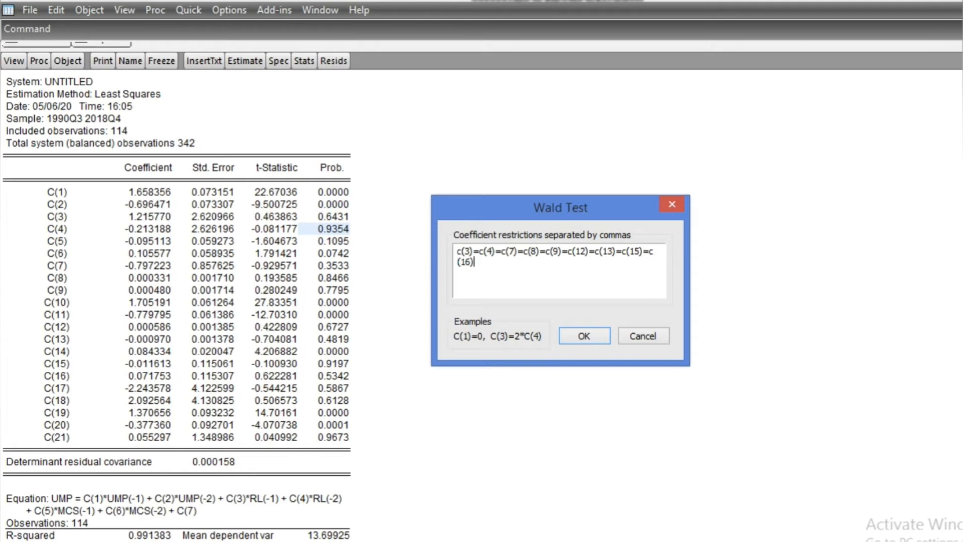
{"action": "type", "text": "=c(17)=c(18)=c("}
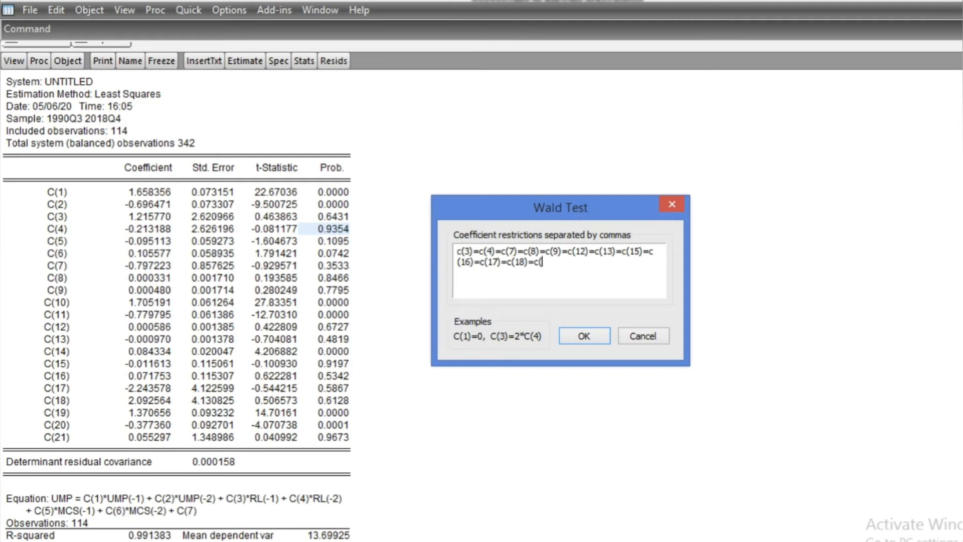
{"action": "type", "text": "21)=0"}
{"action": "key", "text": "Return"}
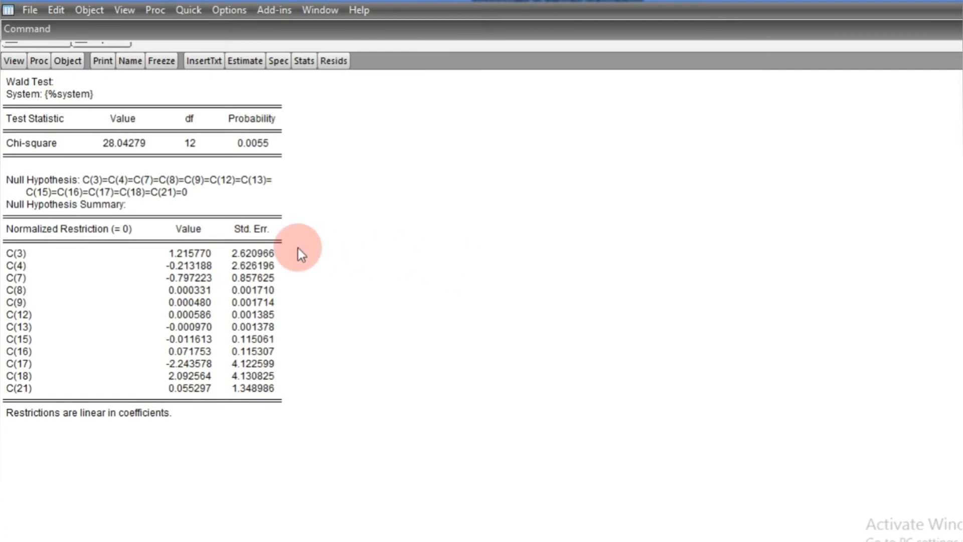
{"action": "left_click", "coordinate": [113, 142]}
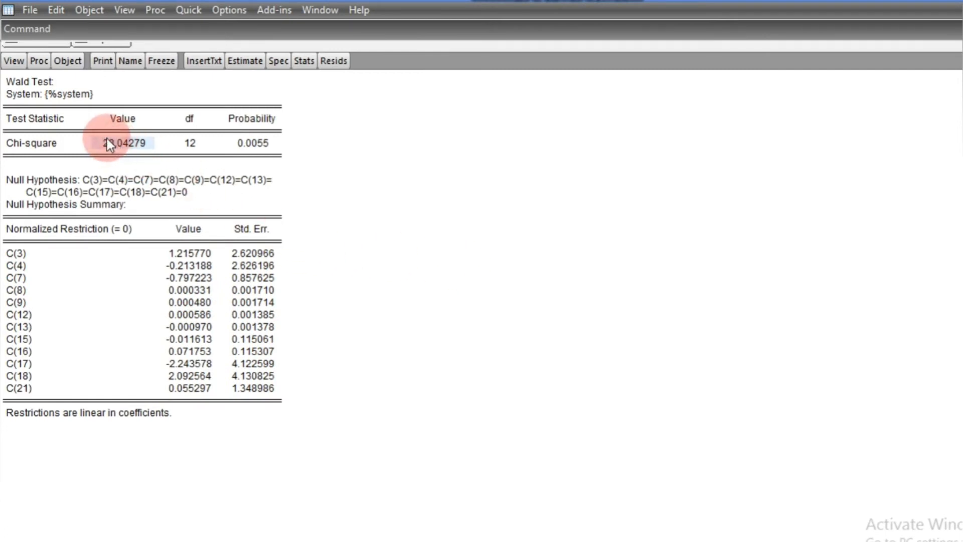
{"action": "left_click", "coordinate": [253, 143]}
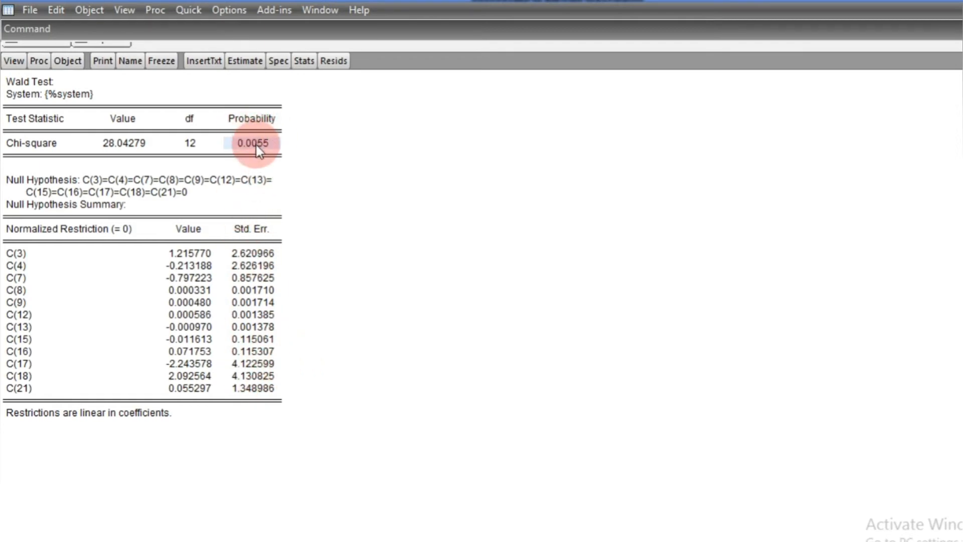
- Return to the estimation output, locate the least significant coefficient, and remove the constant C(21) from the MCS equation in the system specification
{"action": "left_click", "coordinate": [14, 61]}
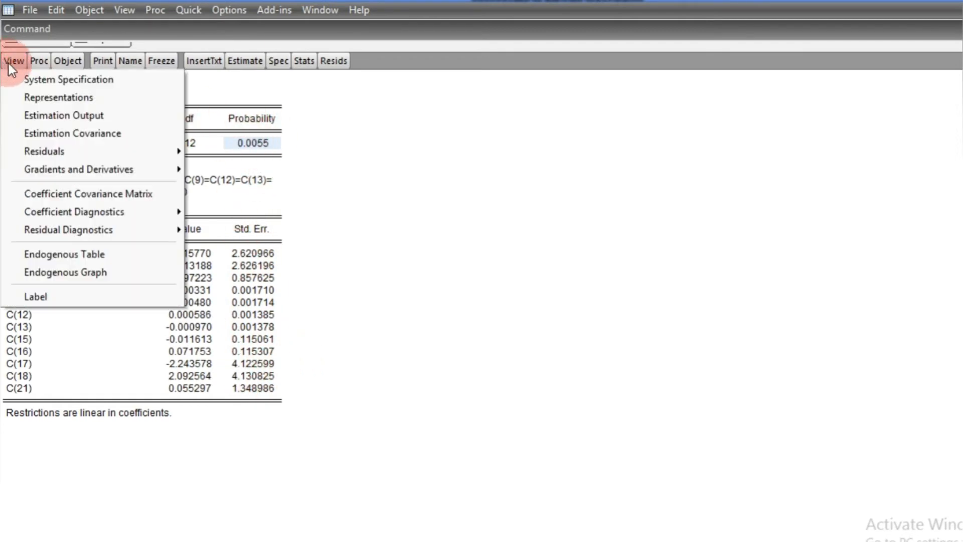
{"action": "left_click", "coordinate": [42, 116]}
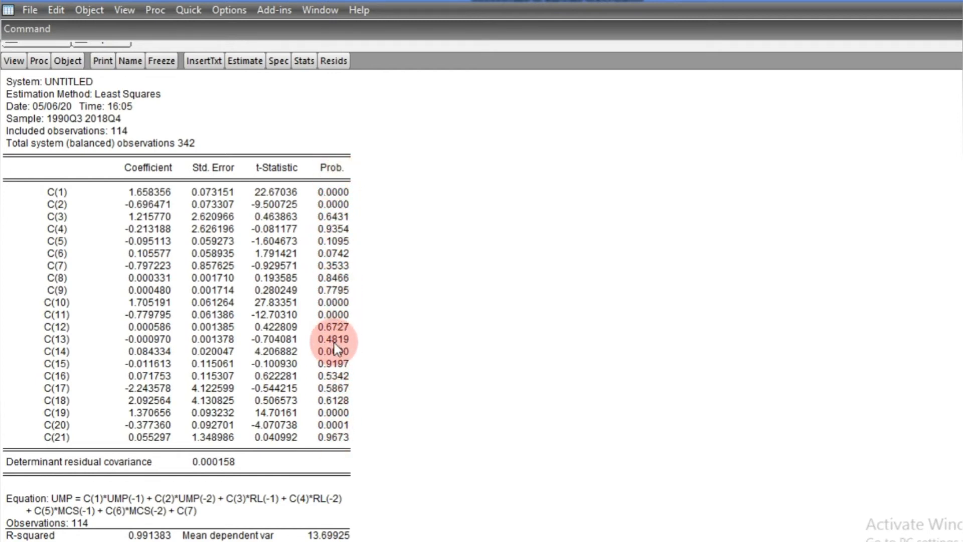
{"action": "left_click_drag", "start_coordinate": [333, 441], "coordinate": [317, 440]}
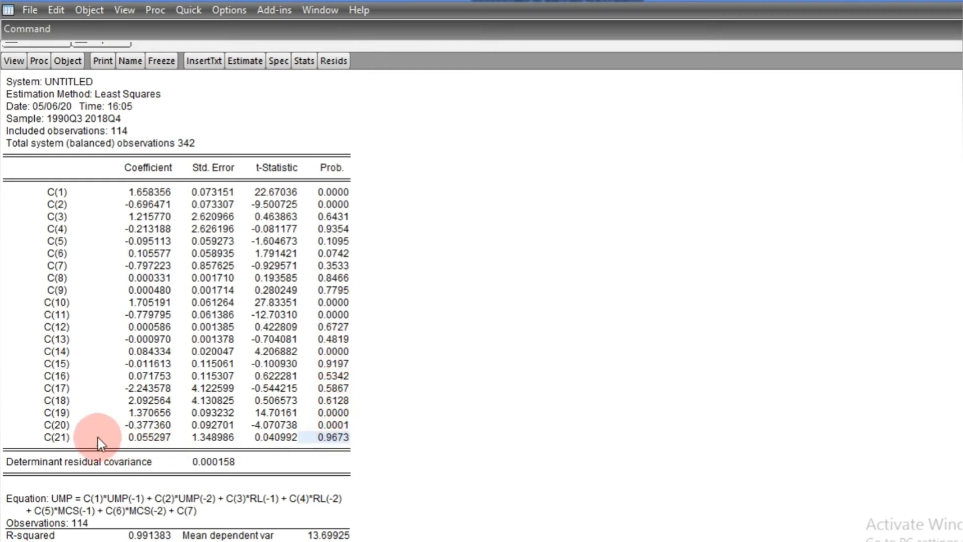
{"action": "left_click_drag", "start_coordinate": [97, 441], "coordinate": [81, 434]}
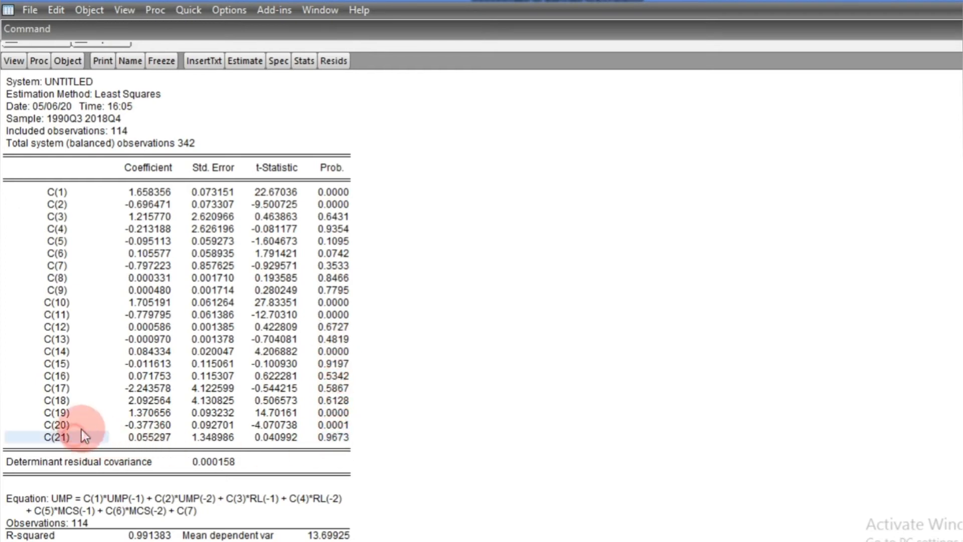
{"action": "left_click", "coordinate": [279, 64]}
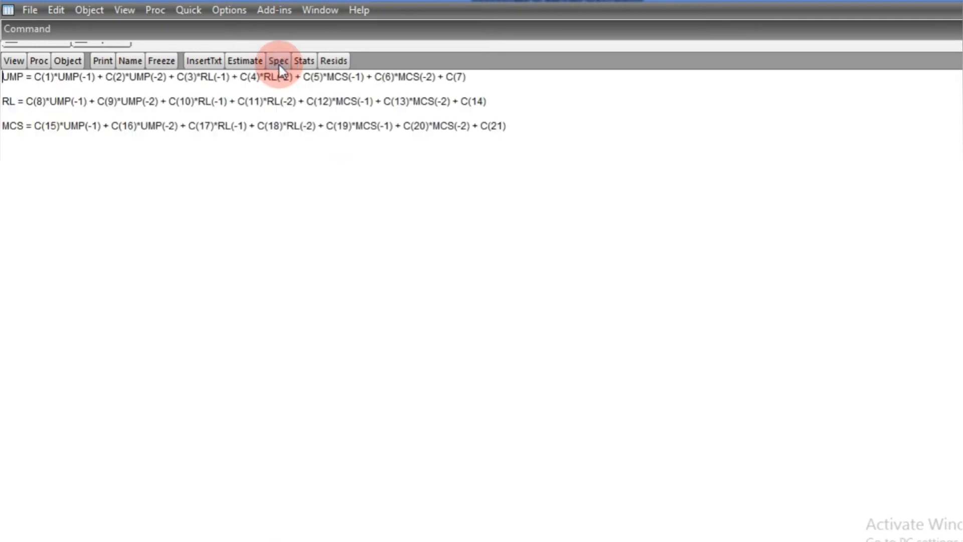
{"action": "left_click", "coordinate": [515, 130]}
{"action": "key", "text": "BackSpace"}
{"action": "key", "text": "BackSpace"}
{"action": "key", "text": "BackSpace"}
{"action": "key", "text": "BackSpace"}
{"action": "key", "text": "BackSpace"}
{"action": "key", "text": "BackSpace"}
{"action": "key", "text": "BackSpace"}
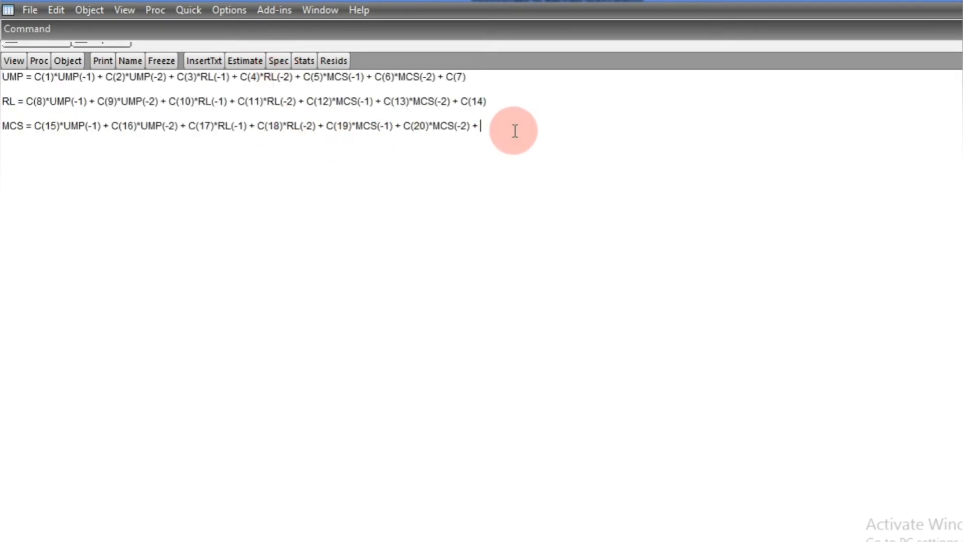
- Re-estimate the system by Ordinary Least Squares and find the coefficient with the highest p-value
{"action": "left_click", "coordinate": [240, 63]}
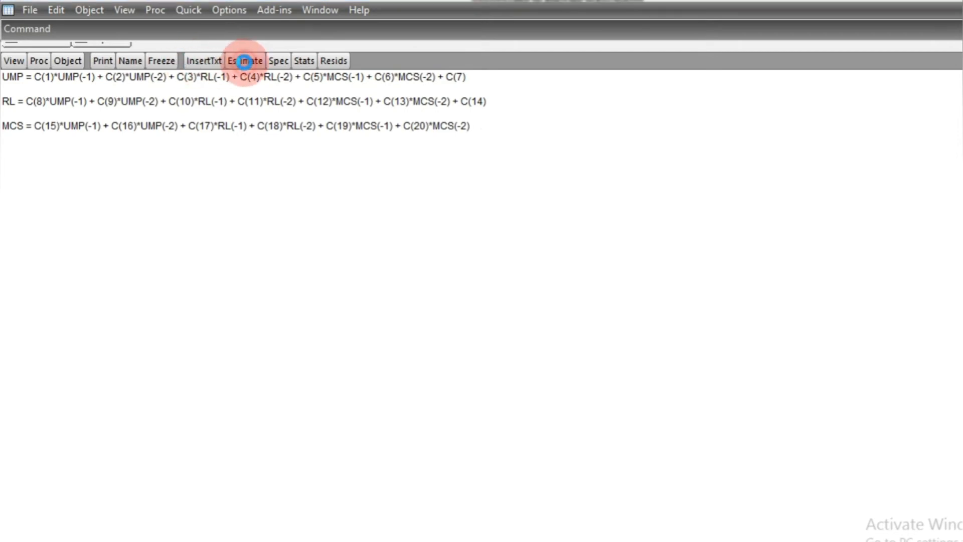
{"action": "left_click", "coordinate": [671, 439]}
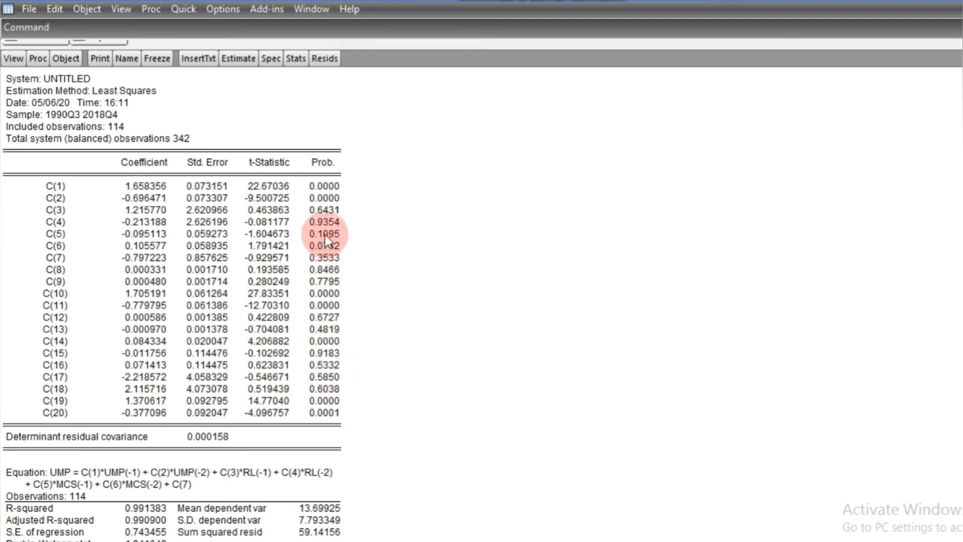
{"action": "left_click_drag", "start_coordinate": [326, 222], "coordinate": [255, 218]}
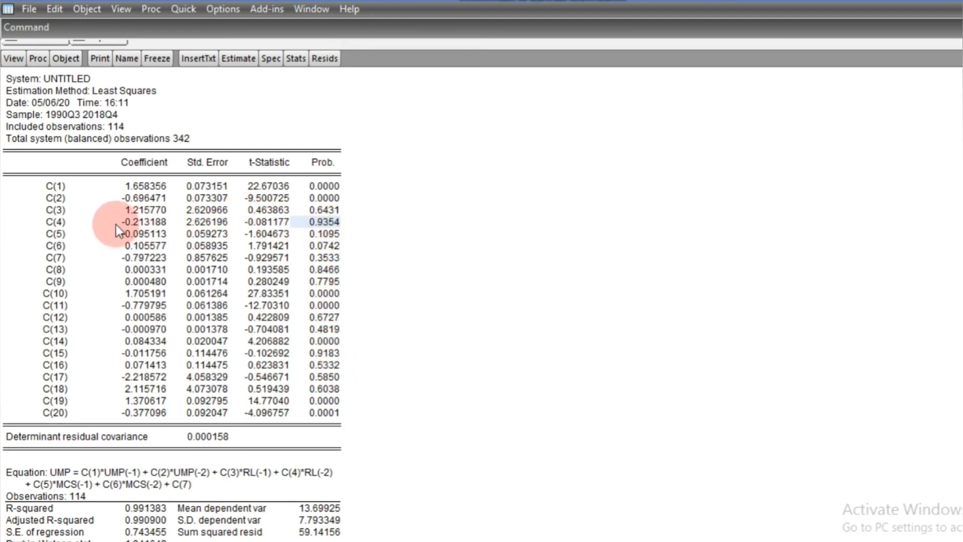
{"action": "left_click", "coordinate": [60, 222]}
{"action": "left_click", "coordinate": [329, 224]}
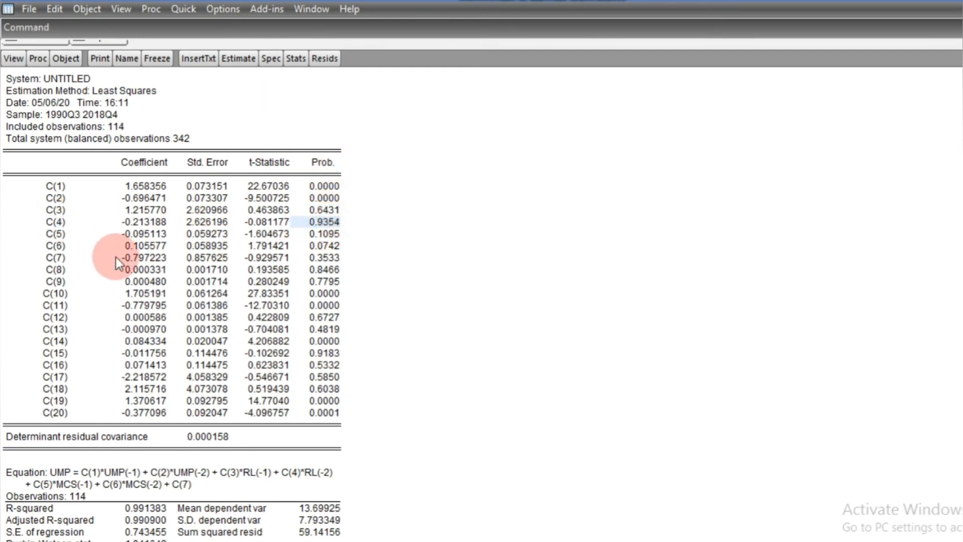
{"action": "left_click", "coordinate": [61, 223]}
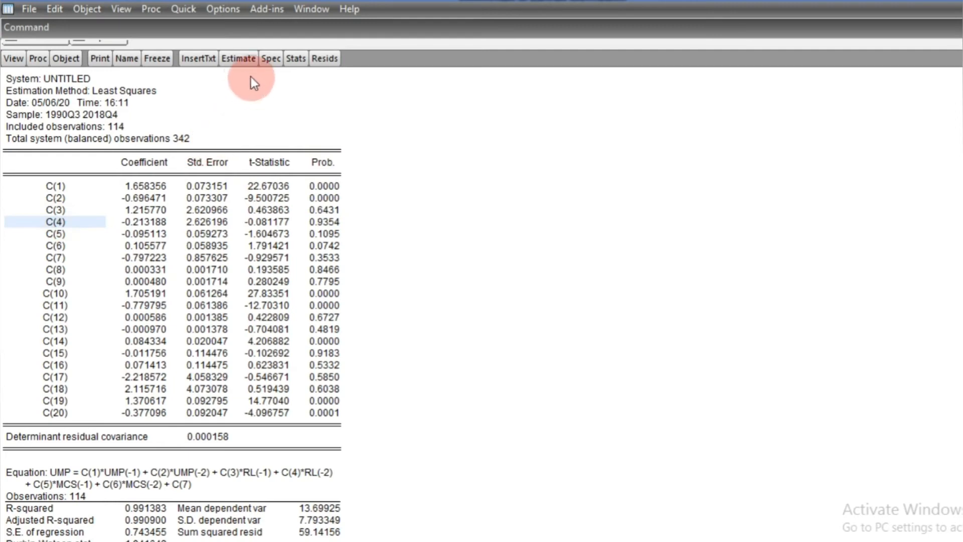
- Remove the C(4)*RL(-2) term from the UMP equation in the system specification
{"action": "left_click", "coordinate": [265, 58]}
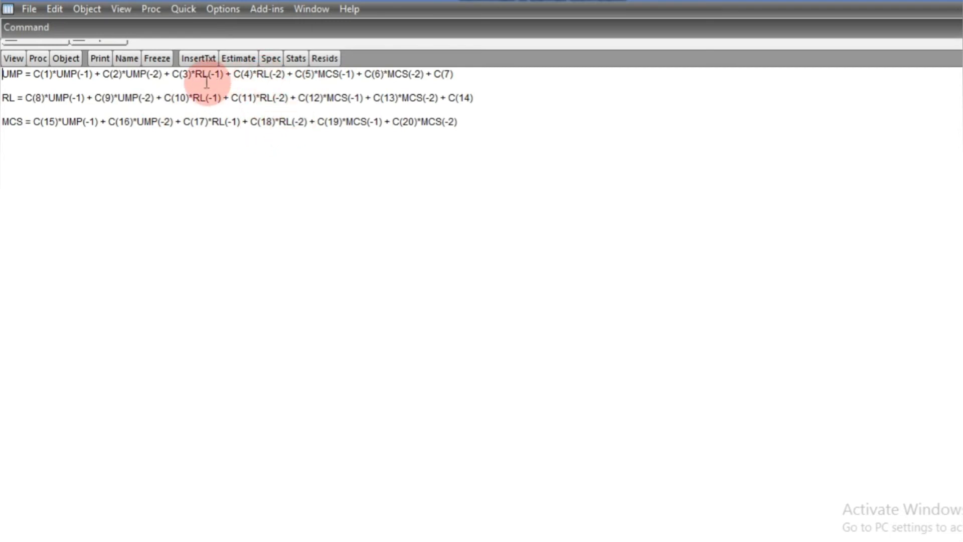
{"action": "left_click", "coordinate": [286, 76]}
{"action": "key", "text": "BackSpace"}
{"action": "key", "text": "BackSpace"}
{"action": "key", "text": "BackSpace"}
{"action": "key", "text": "BackSpace"}
{"action": "key", "text": "BackSpace"}
{"action": "key", "text": "BackSpace"}
{"action": "key", "text": "BackSpace"}
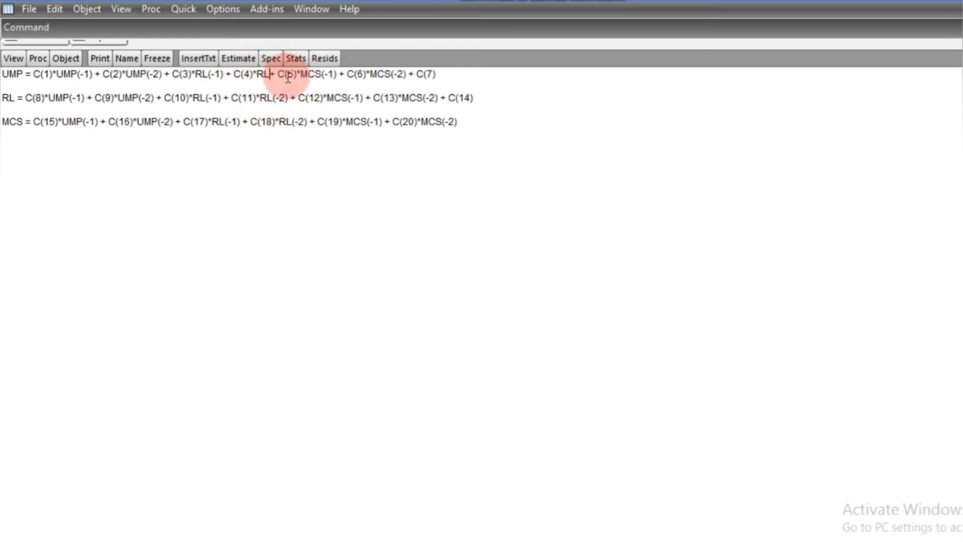
{"action": "key", "text": "BackSpace"}
{"action": "key", "text": "BackSpace"}
{"action": "key", "text": "BackSpace"}
{"action": "key", "text": "BackSpace"}
{"action": "key", "text": "BackSpace"}
{"action": "key", "text": "BackSpace"}
{"action": "key", "text": "BackSpace"}
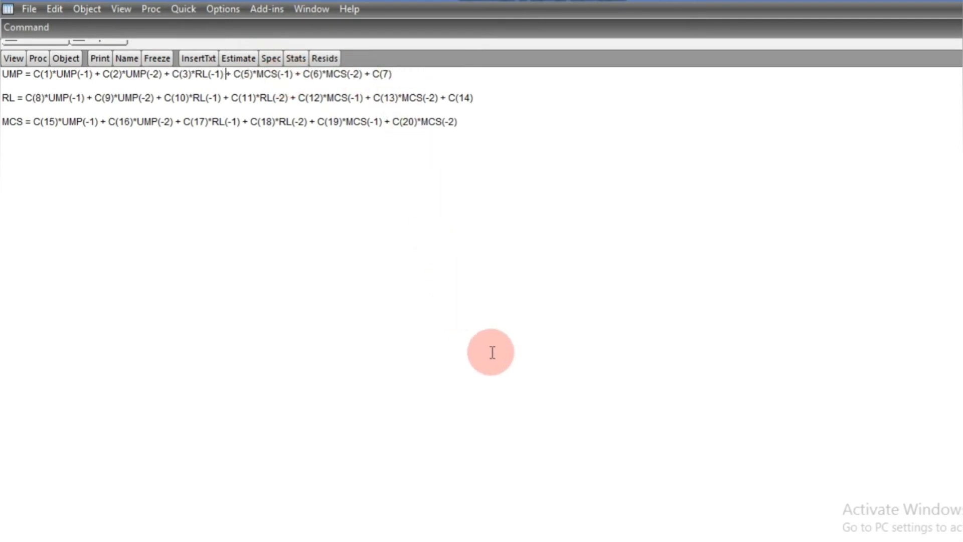
- Re-estimate the system by Ordinary Least Squares without C(4) and locate the coefficient with the highest p-value
{"action": "left_click", "coordinate": [243, 58]}
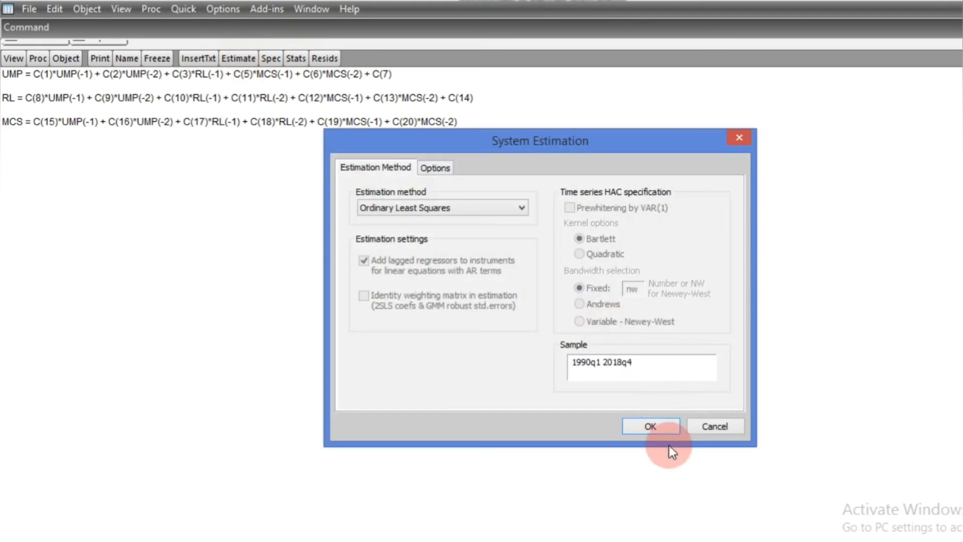
{"action": "left_click", "coordinate": [650, 426]}
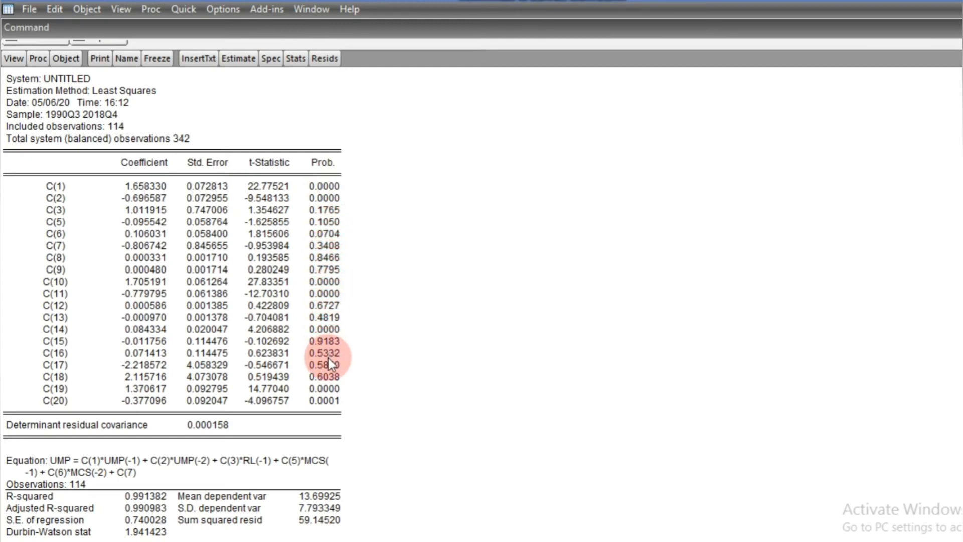
{"action": "left_click", "coordinate": [326, 343]}
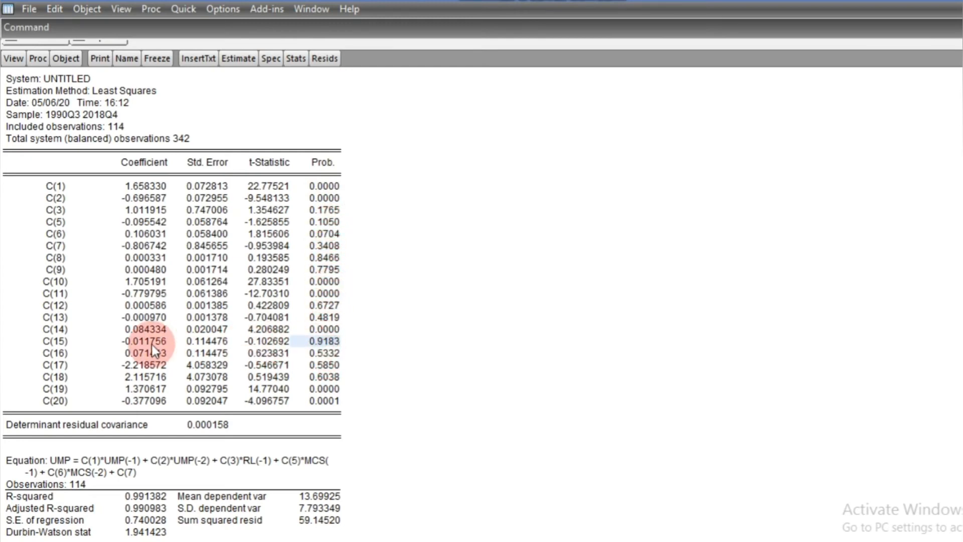
{"action": "left_click", "coordinate": [59, 341]}
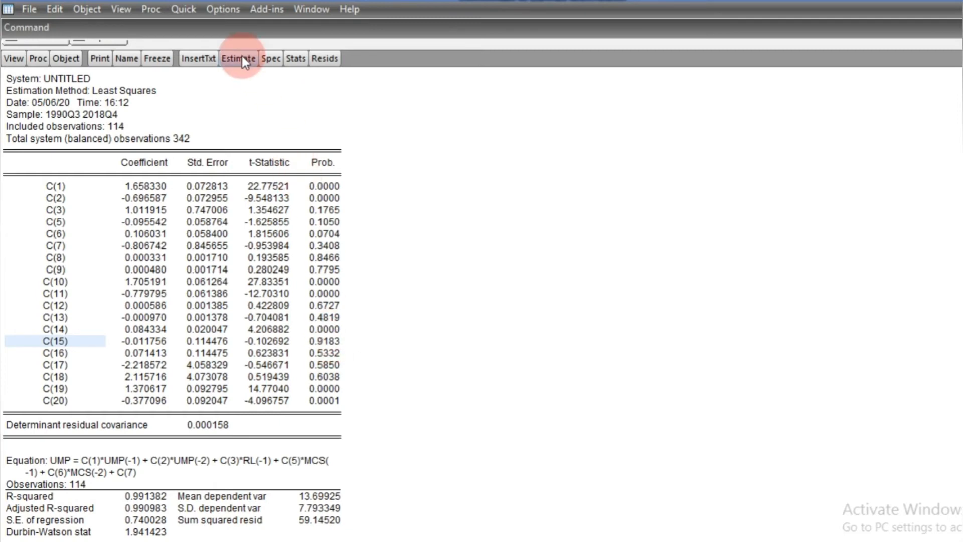
- Remove the C(15)*UMP(-1) term from the MCS equation in the system specification
{"action": "left_click", "coordinate": [267, 59]}
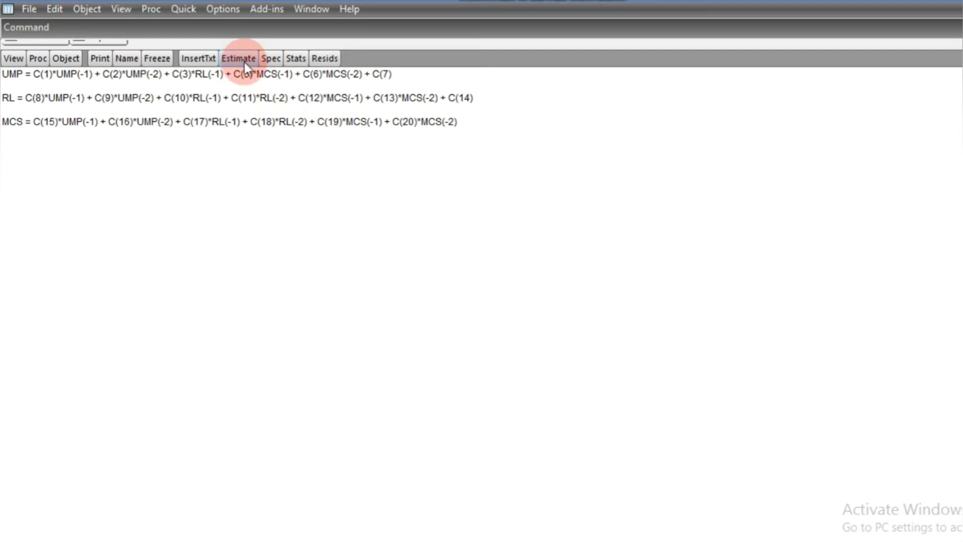
{"action": "left_click", "coordinate": [109, 123]}
{"action": "key", "text": "BackSpace"}
{"action": "key", "text": "BackSpace"}
{"action": "key", "text": "BackSpace"}
{"action": "key", "text": "BackSpace"}
{"action": "key", "text": "BackSpace"}
{"action": "key", "text": "BackSpace"}
{"action": "key", "text": "BackSpace"}
{"action": "key", "text": "BackSpace"}
{"action": "key", "text": "BackSpace"}
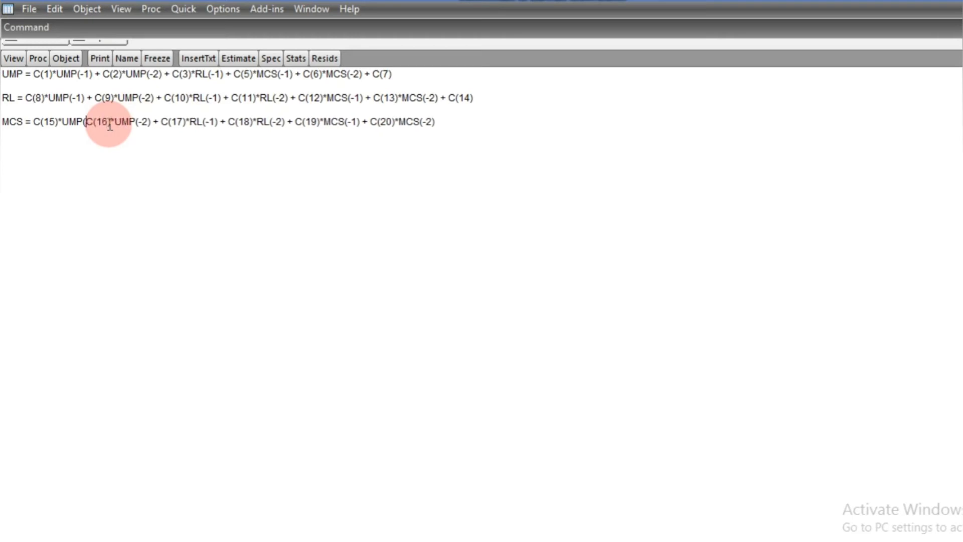
{"action": "key", "text": "BackSpace"}
{"action": "key", "text": "BackSpace"}
{"action": "key", "text": "BackSpace"}
{"action": "key", "text": "BackSpace"}
{"action": "key", "text": "BackSpace"}
{"action": "key", "text": "BackSpace"}
{"action": "key", "text": "BackSpace"}
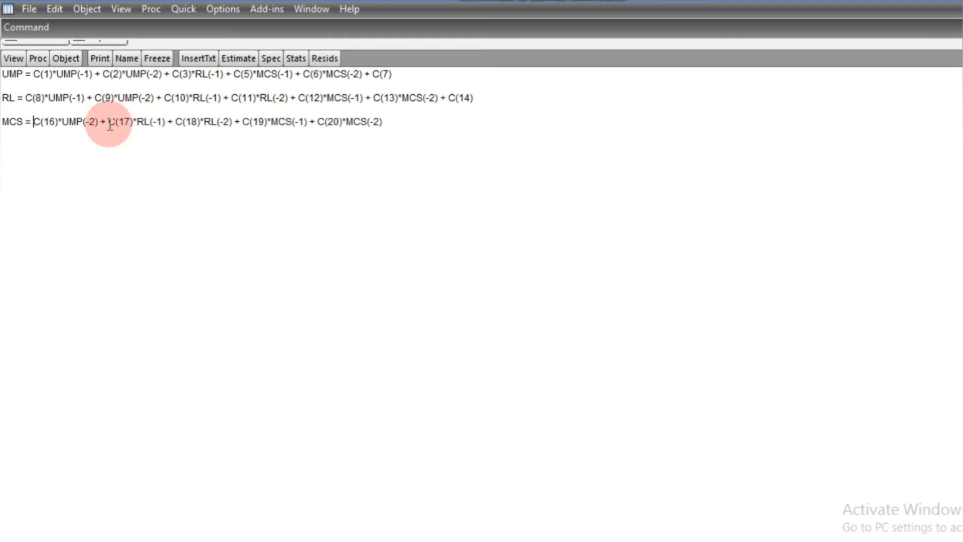
- Re-estimate the system by Ordinary Least Squares without C(15) and locate the highest p-value among the remaining coefficients
{"action": "left_click", "coordinate": [241, 59]}
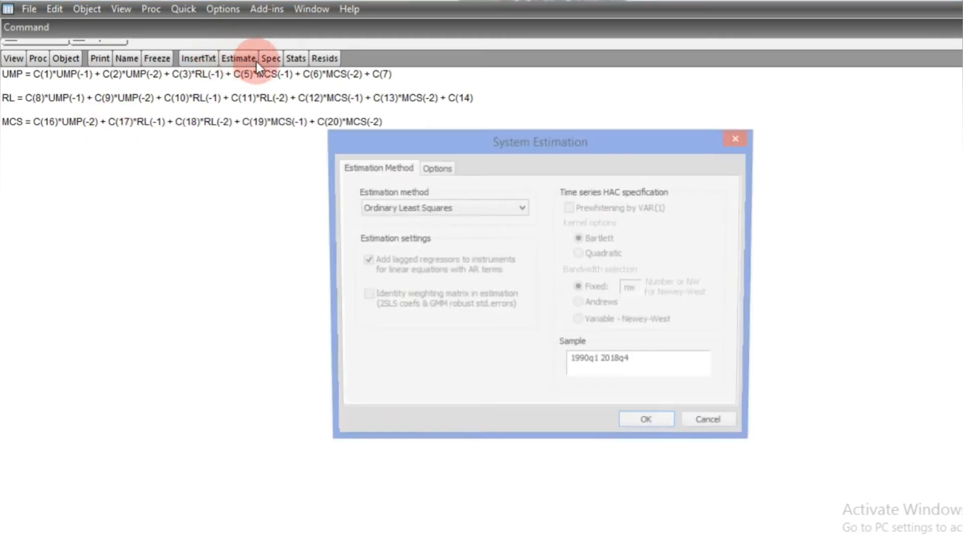
{"action": "left_click", "coordinate": [648, 428]}
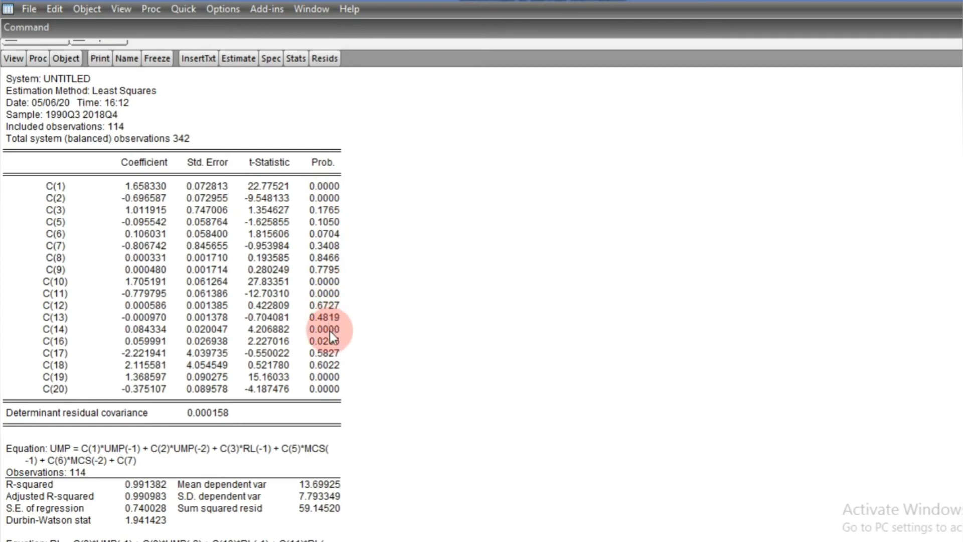
{"action": "left_click", "coordinate": [327, 259]}
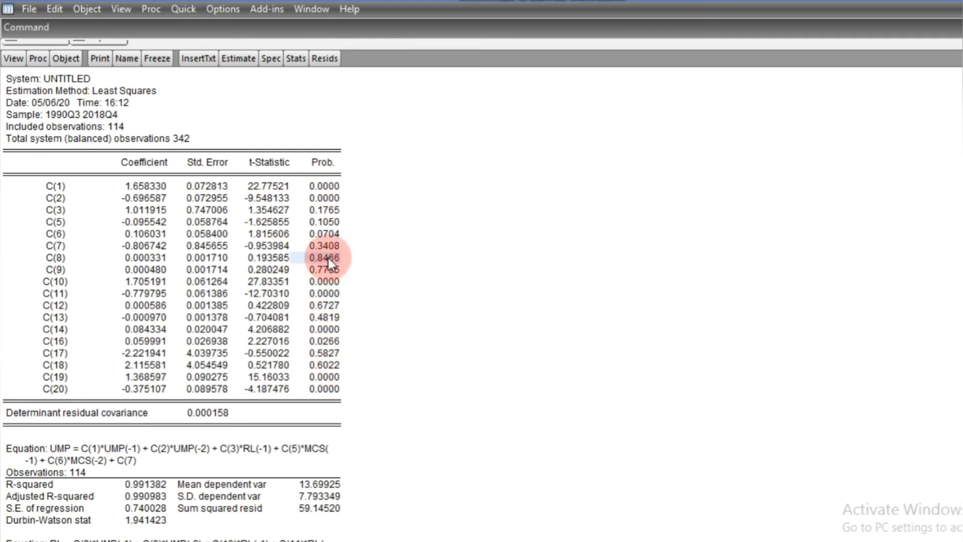
{"action": "left_click", "coordinate": [263, 59]}
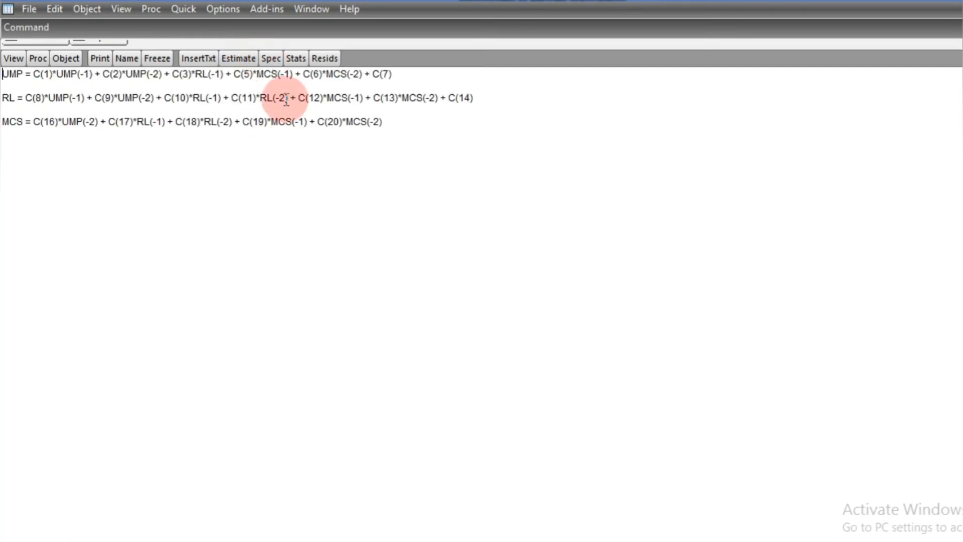
{"action": "left_click", "coordinate": [241, 60]}
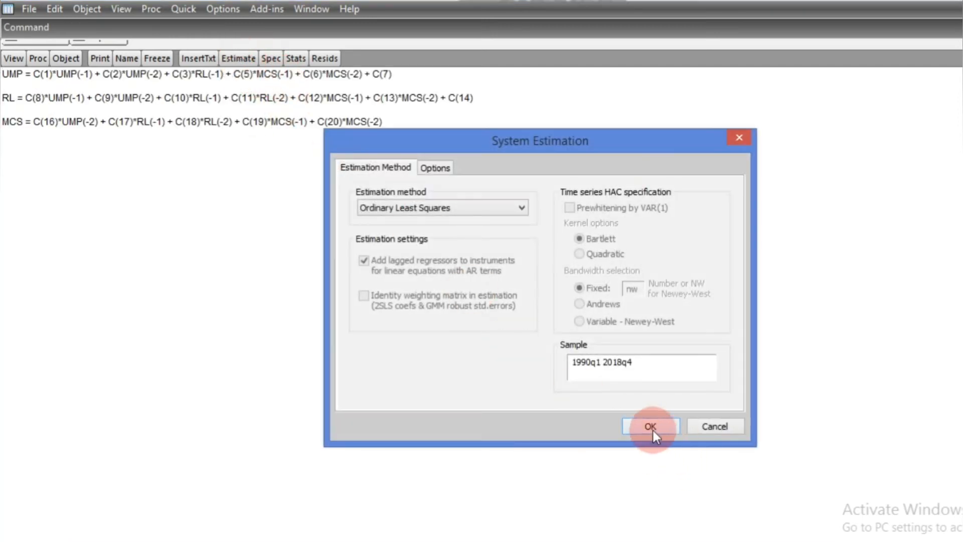
{"action": "left_click", "coordinate": [651, 427]}
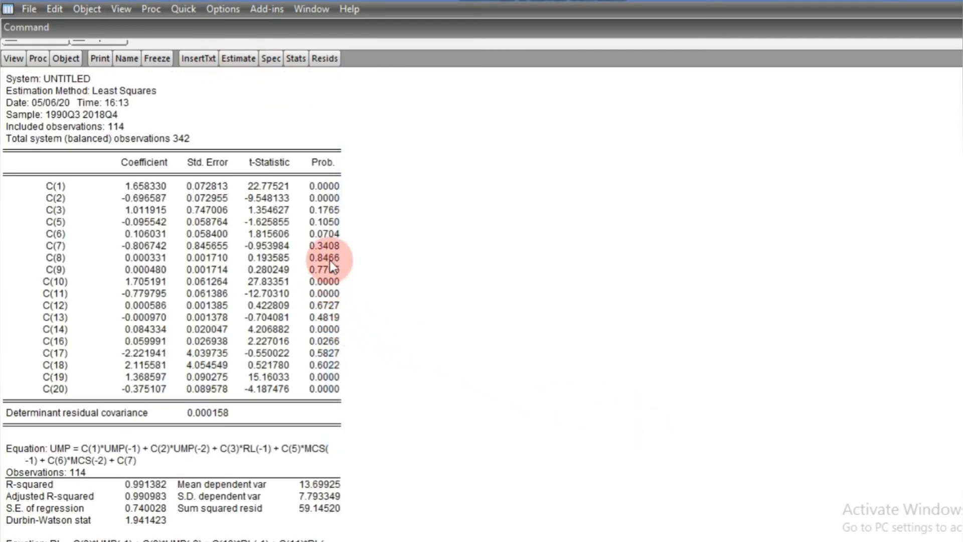
- Remove the C(8)*UMP(-1) term from the RL equation in the system specification
{"action": "left_click", "coordinate": [59, 258]}
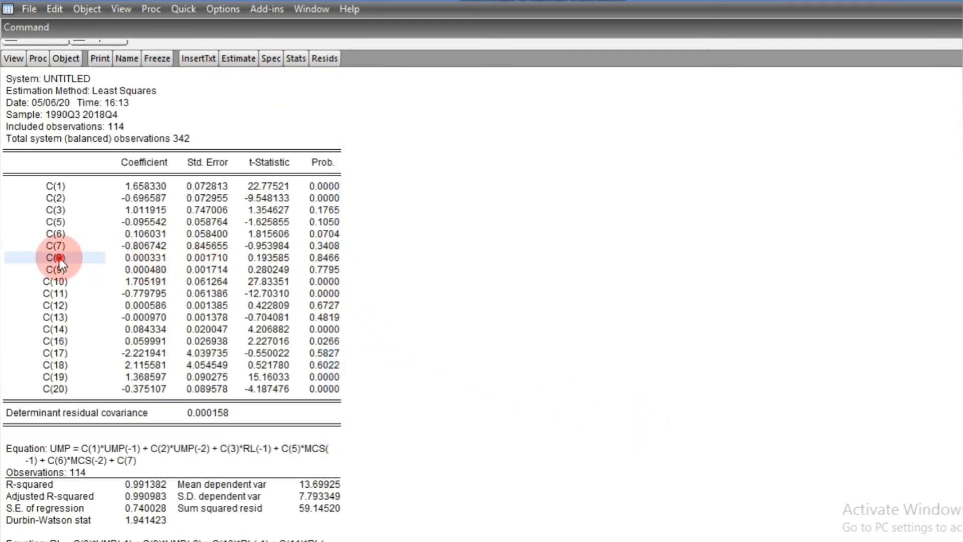
{"action": "left_click", "coordinate": [270, 58]}
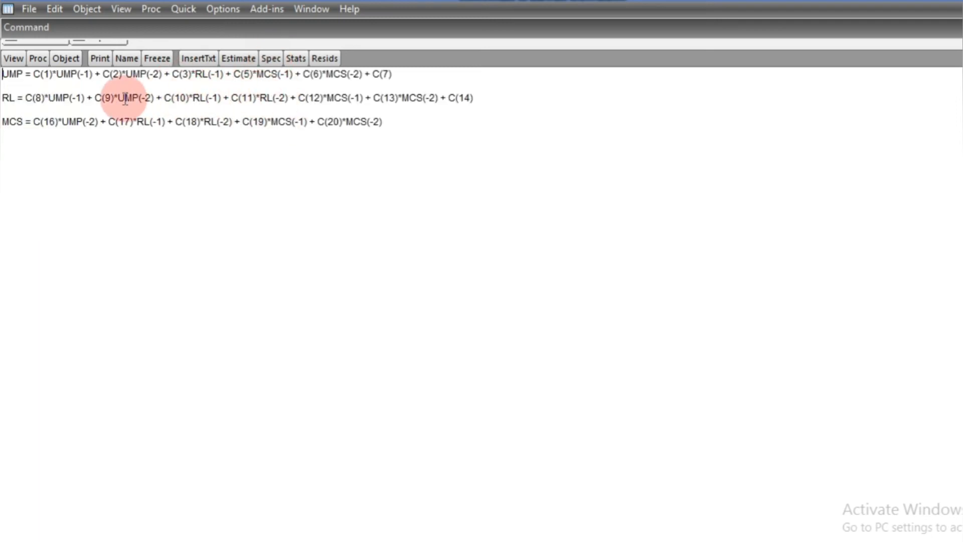
{"action": "left_click", "coordinate": [96, 97]}
{"action": "key", "text": "BackSpace"}
{"action": "key", "text": "BackSpace"}
{"action": "key", "text": "BackSpace"}
{"action": "key", "text": "BackSpace"}
{"action": "key", "text": "BackSpace"}
{"action": "key", "text": "BackSpace"}
{"action": "key", "text": "BackSpace"}
{"action": "key", "text": "BackSpace"}
{"action": "key", "text": "BackSpace"}
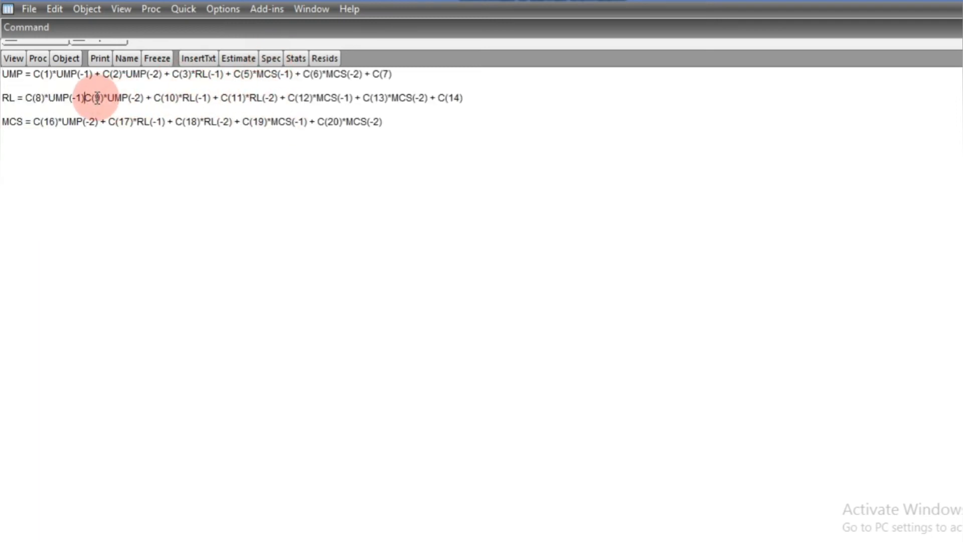
{"action": "key", "text": "BackSpace"}
{"action": "key", "text": "BackSpace"}
{"action": "key", "text": "BackSpace"}
{"action": "key", "text": "BackSpace"}
{"action": "key", "text": "BackSpace"}
{"action": "key", "text": "BackSpace"}
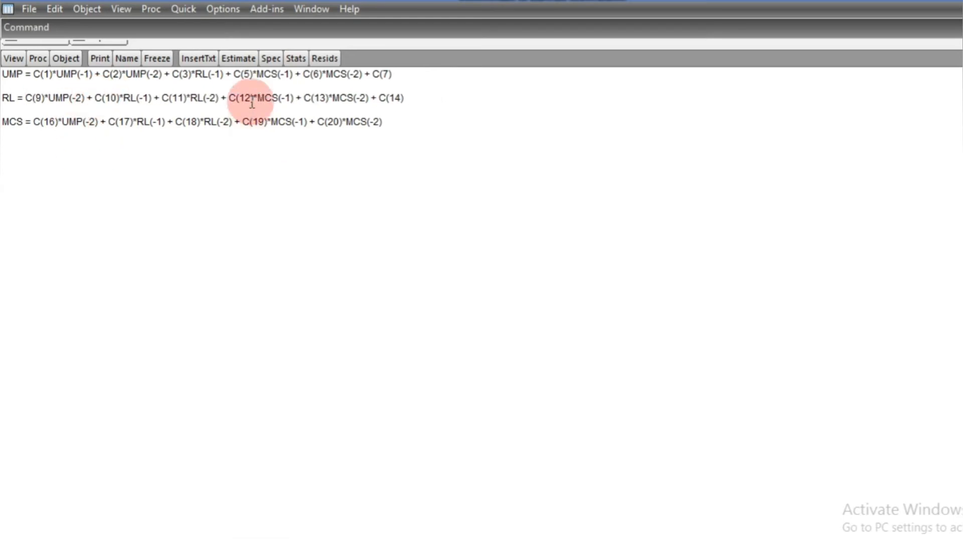
- Re-estimate the system by Ordinary Least Squares without C(8) and locate the least significant remaining coefficient
{"action": "left_click", "coordinate": [240, 58]}
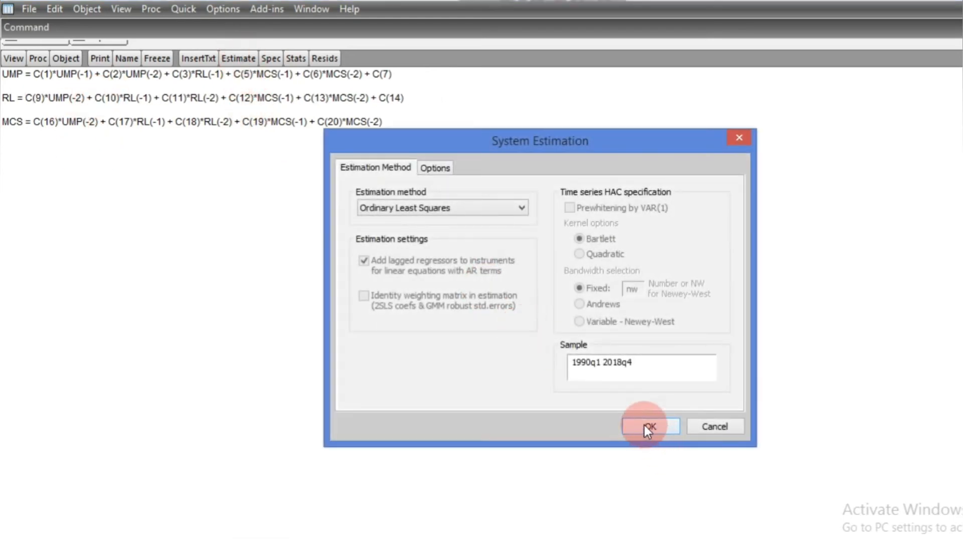
{"action": "left_click", "coordinate": [647, 426]}
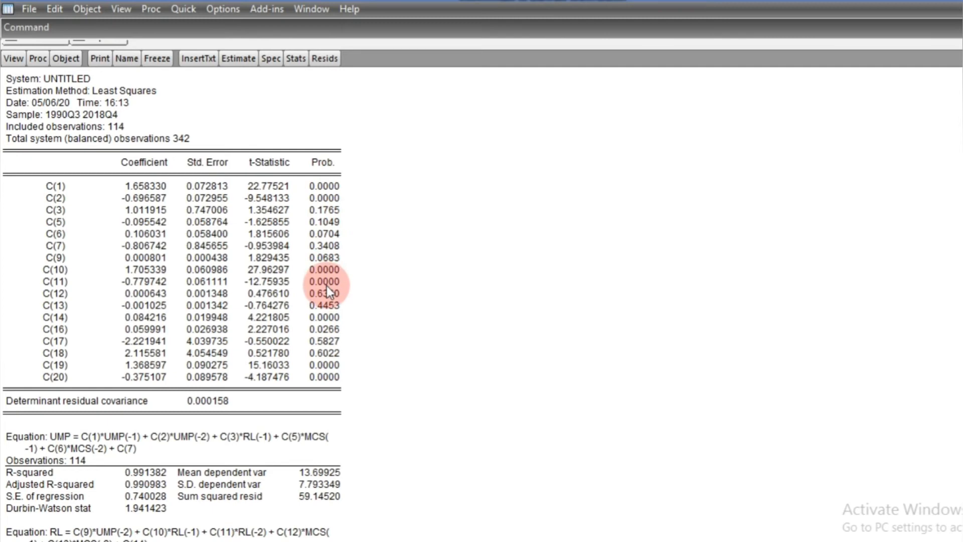
{"action": "left_click_drag", "start_coordinate": [327, 289], "coordinate": [326, 290]}
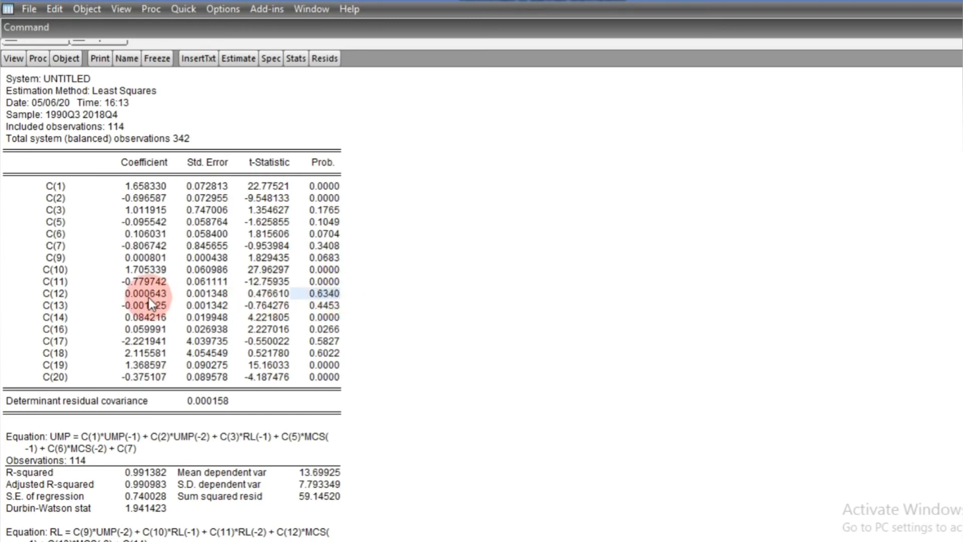
{"action": "left_click", "coordinate": [55, 295]}
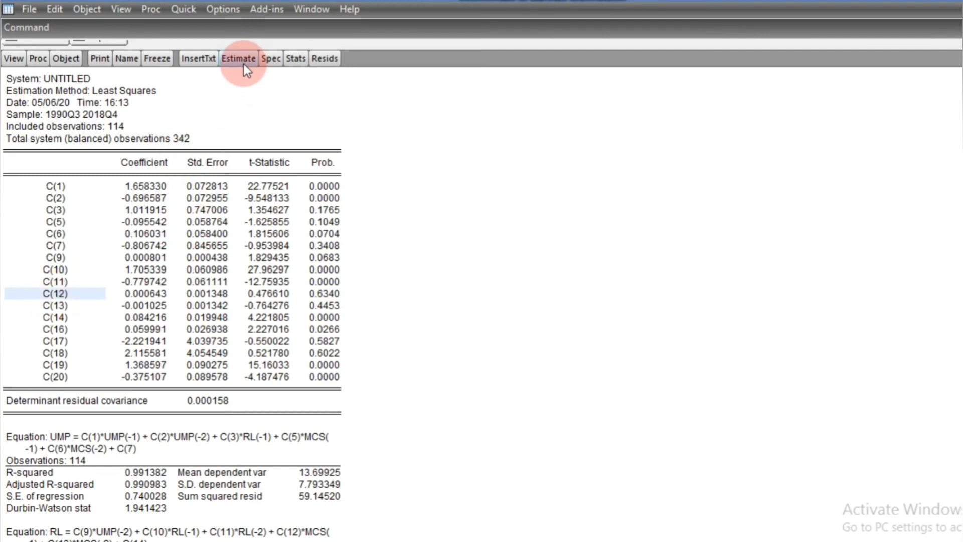
{"action": "left_click", "coordinate": [271, 59]}
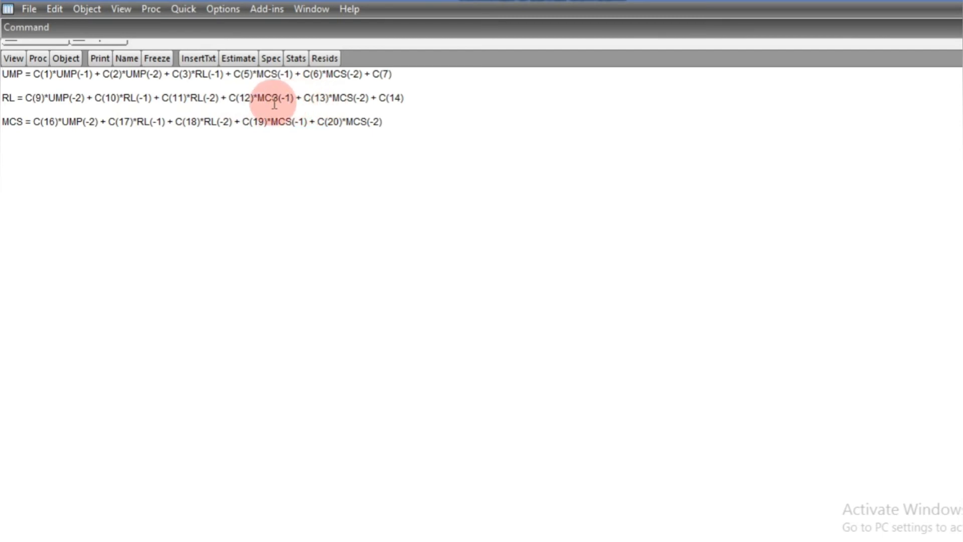
{"action": "left_click", "coordinate": [238, 59]}
{"action": "left_click", "coordinate": [642, 428]}
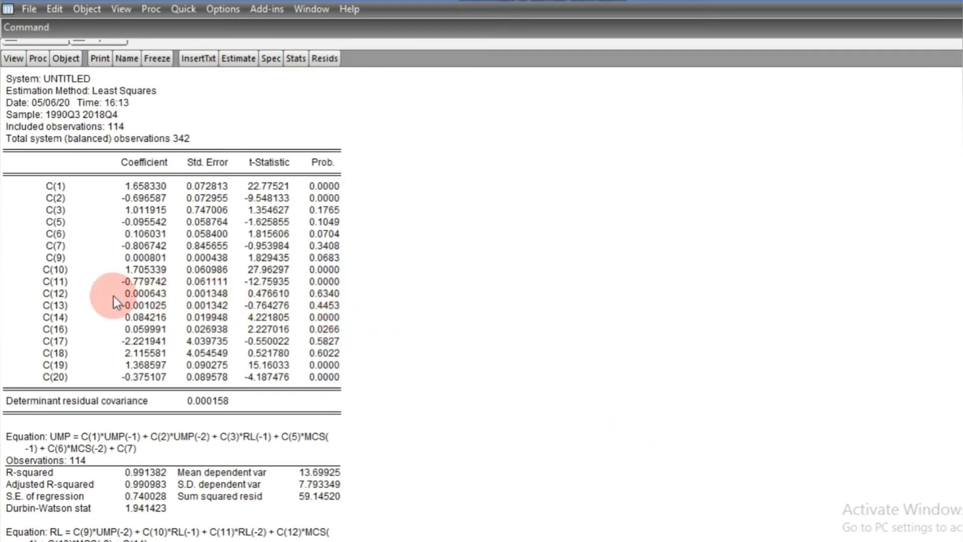
- Remove the C(12)*MCS(-1) term from the RL equation in the system specification
{"action": "left_click", "coordinate": [269, 59]}
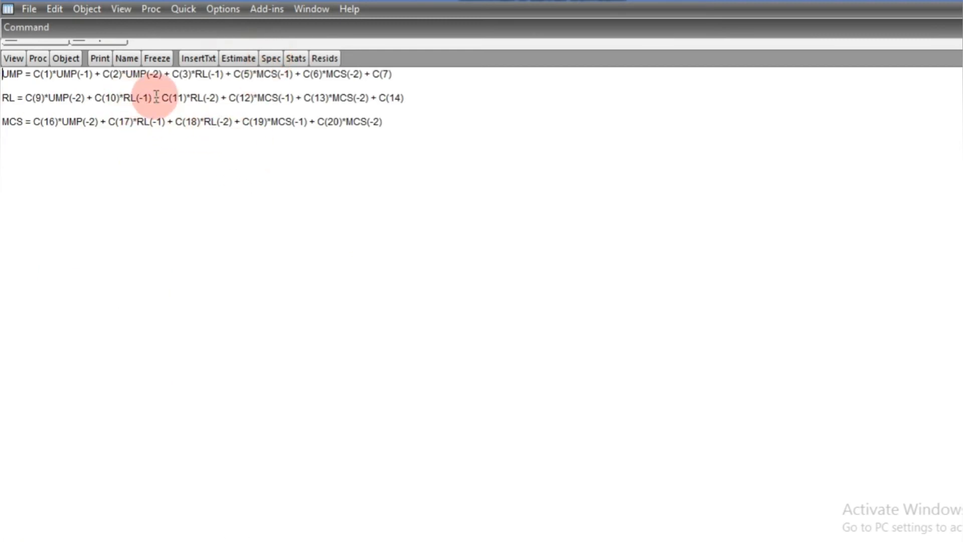
{"action": "left_click", "coordinate": [296, 97]}
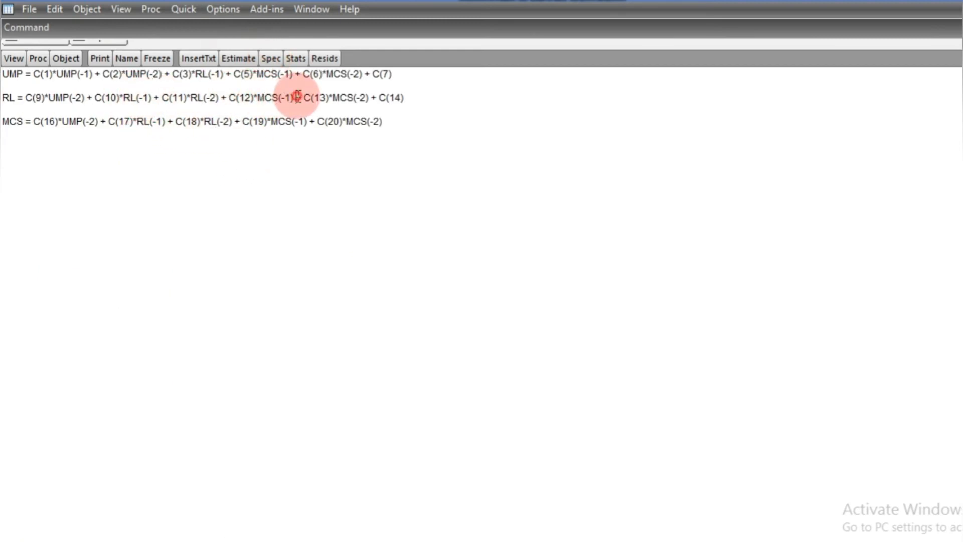
{"action": "key", "text": "BackSpace"}
{"action": "key", "text": "BackSpace"}
{"action": "key", "text": "BackSpace"}
{"action": "key", "text": "BackSpace"}
{"action": "key", "text": "BackSpace"}
{"action": "key", "text": "BackSpace"}
{"action": "key", "text": "BackSpace"}
{"action": "key", "text": "BackSpace"}
{"action": "key", "text": "BackSpace"}
{"action": "key", "text": "BackSpace"}
{"action": "key", "text": "BackSpace"}
{"action": "key", "text": "BackSpace"}
{"action": "key", "text": "BackSpace"}
{"action": "key", "text": "BackSpace"}
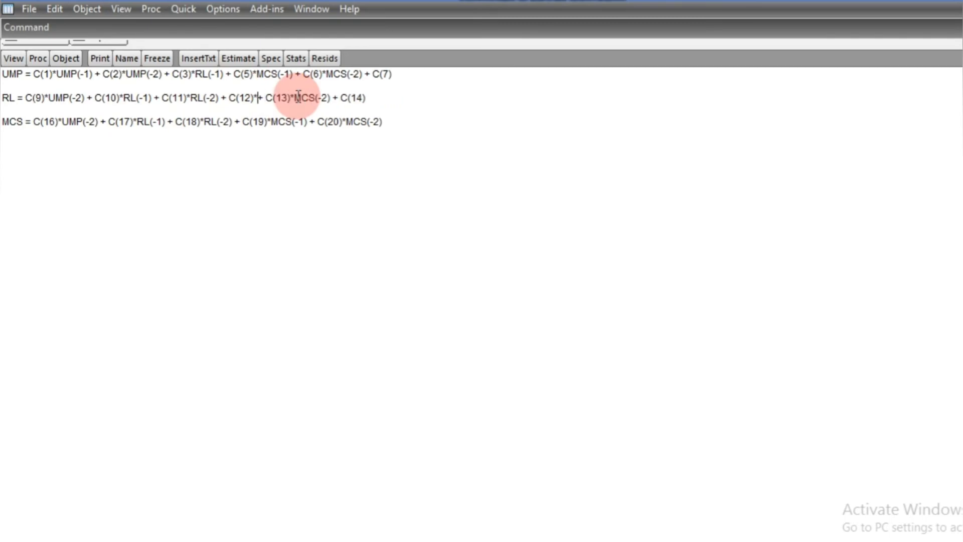
{"action": "key", "text": "BackSpace"}
{"action": "key", "text": "BackSpace"}
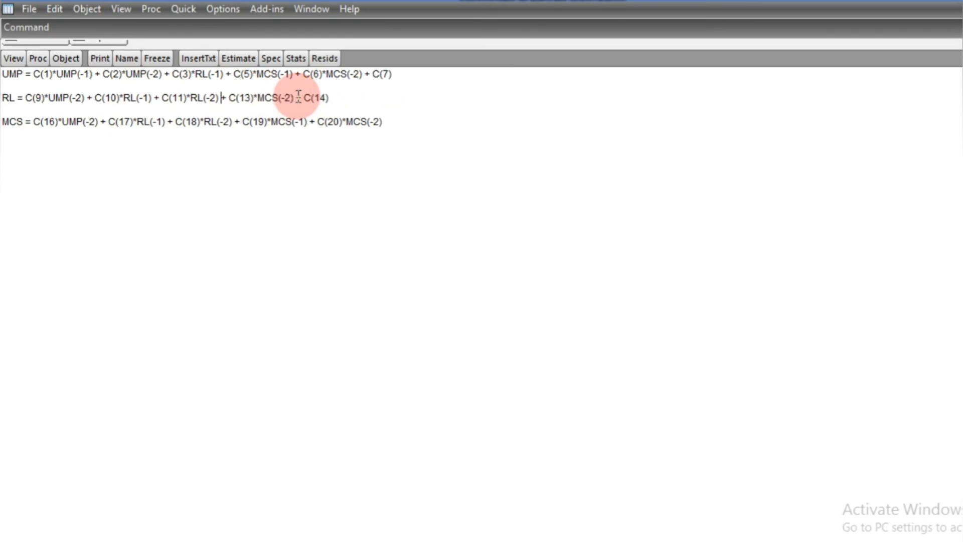
- Re-estimate the system by Ordinary Least Squares without C(12) and locate the coefficient with the highest p-value
{"action": "left_click", "coordinate": [249, 59]}
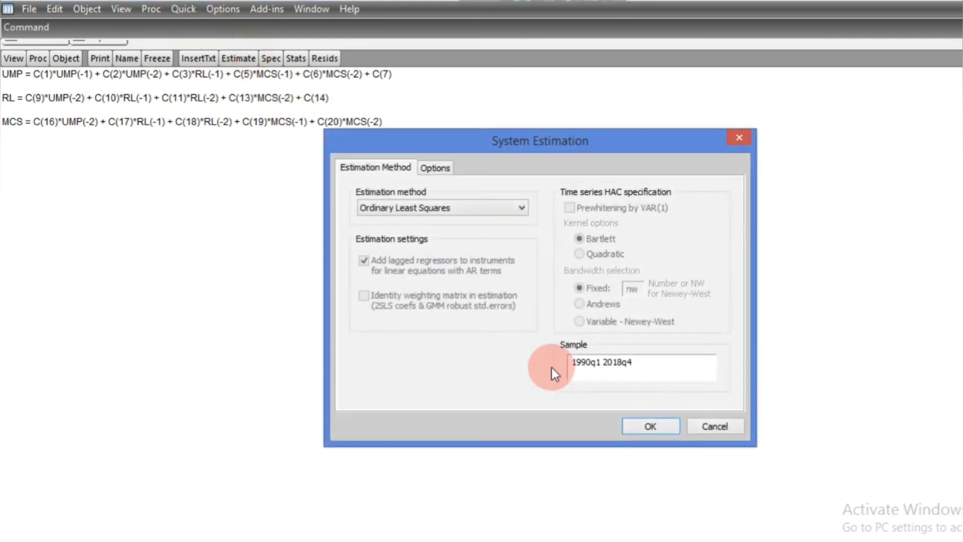
{"action": "left_click", "coordinate": [649, 431]}
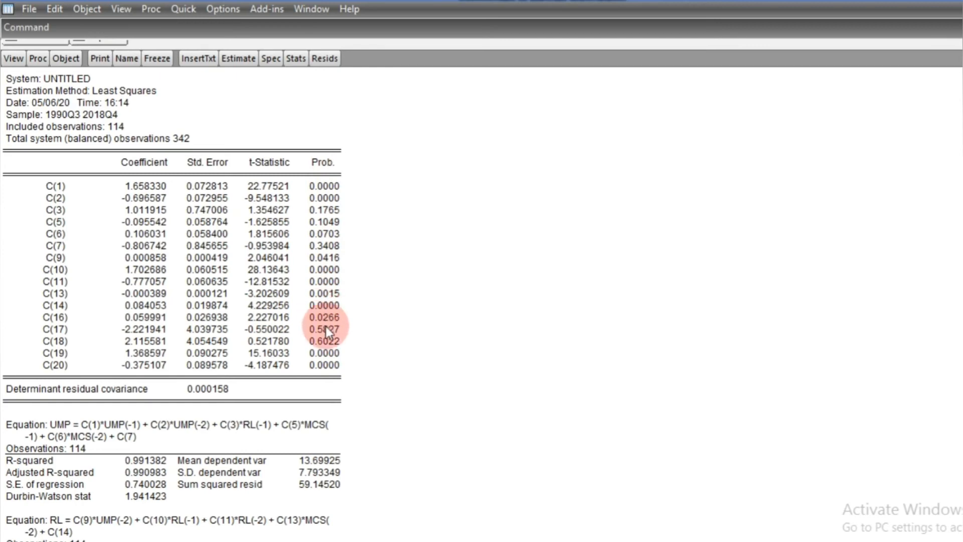
{"action": "left_click", "coordinate": [325, 342]}
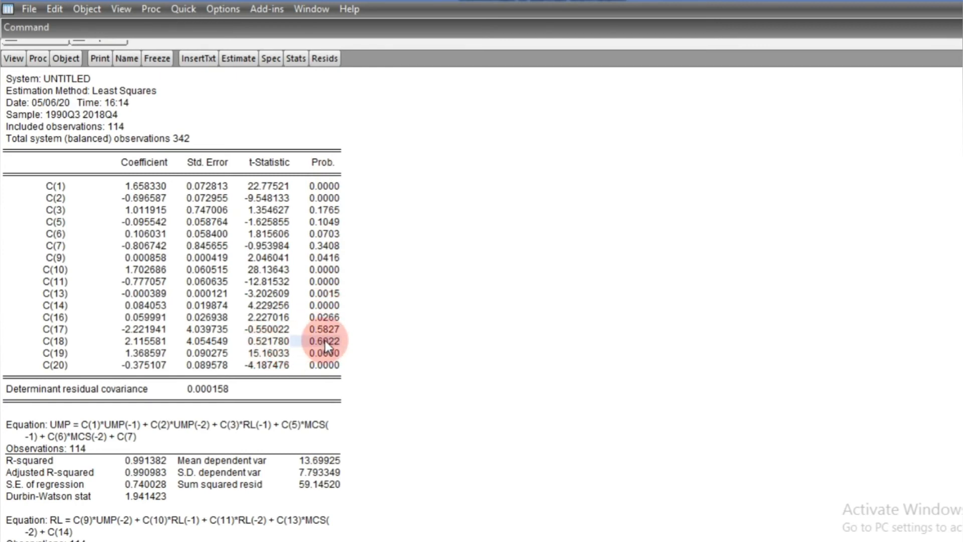
- Remove the C(18)*RL(-2) term from the MCS equation in the system specification
{"action": "left_click", "coordinate": [60, 342]}
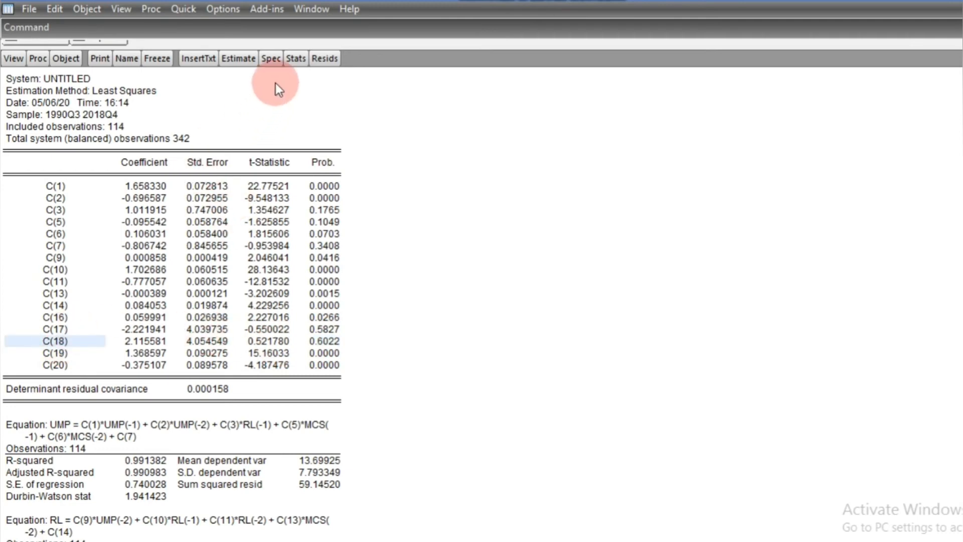
{"action": "left_click", "coordinate": [272, 59]}
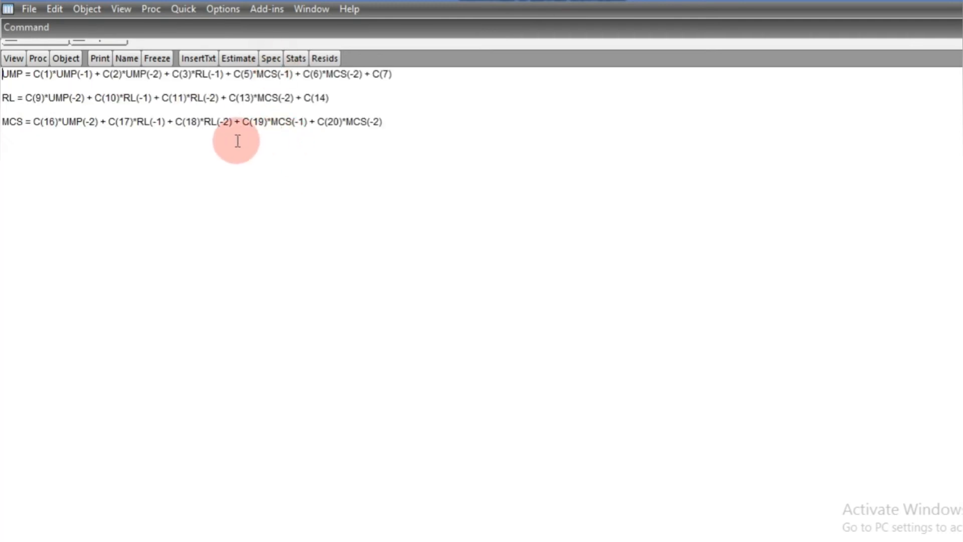
{"action": "left_click", "coordinate": [240, 126]}
{"action": "key", "text": "BackSpace"}
{"action": "key", "text": "BackSpace"}
{"action": "key", "text": "BackSpace"}
{"action": "key", "text": "BackSpace"}
{"action": "key", "text": "BackSpace"}
{"action": "key", "text": "BackSpace"}
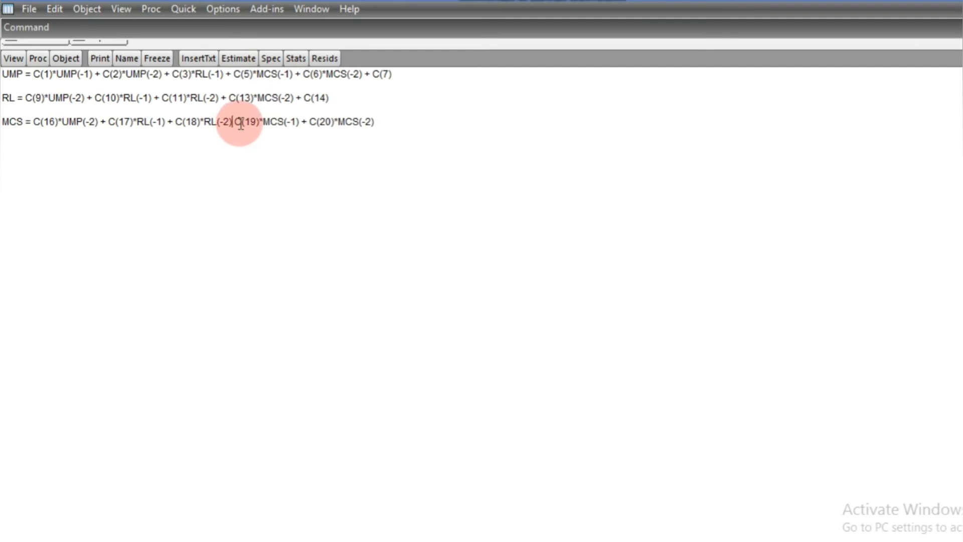
{"action": "key", "text": "BackSpace"}
{"action": "key", "text": "BackSpace"}
{"action": "key", "text": "BackSpace"}
{"action": "key", "text": "BackSpace"}
{"action": "key", "text": "BackSpace"}
{"action": "key", "text": "BackSpace"}
{"action": "key", "text": "BackSpace"}
{"action": "key", "text": "BackSpace"}
{"action": "key", "text": "BackSpace"}
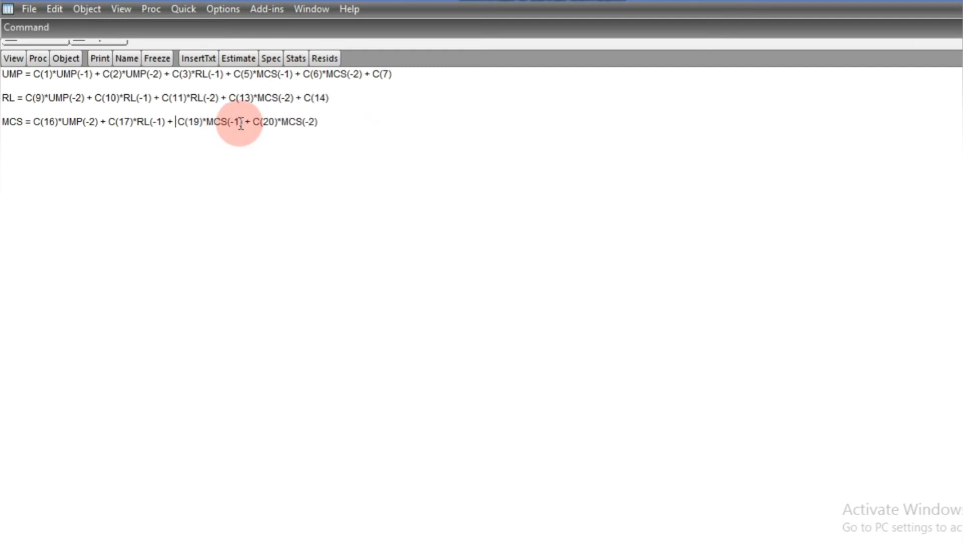
{"action": "key", "text": "BackSpace"}
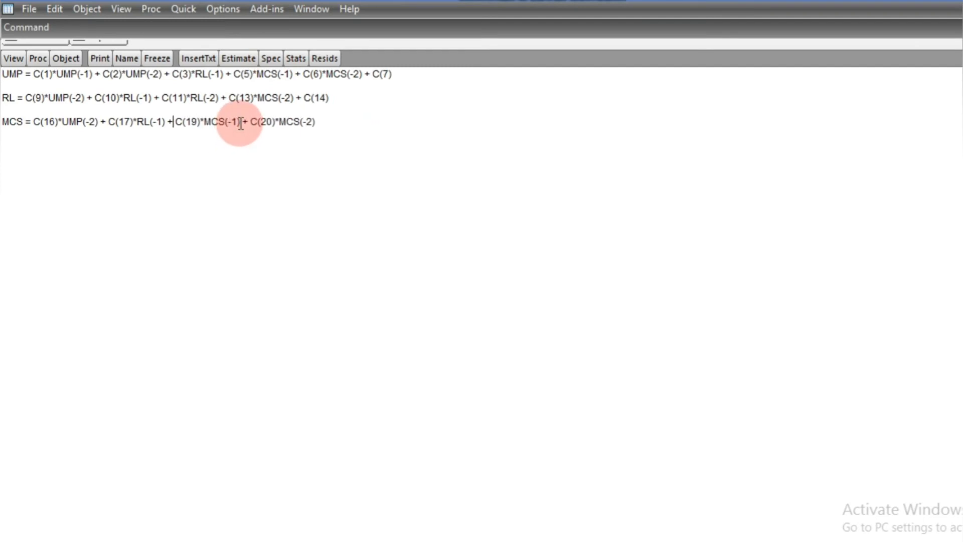
- Re-estimate the system by Ordinary Least Squares without C(18) and locate the coefficient with the highest p-value
{"action": "left_click", "coordinate": [241, 58]}
{"action": "left_click", "coordinate": [645, 427]}
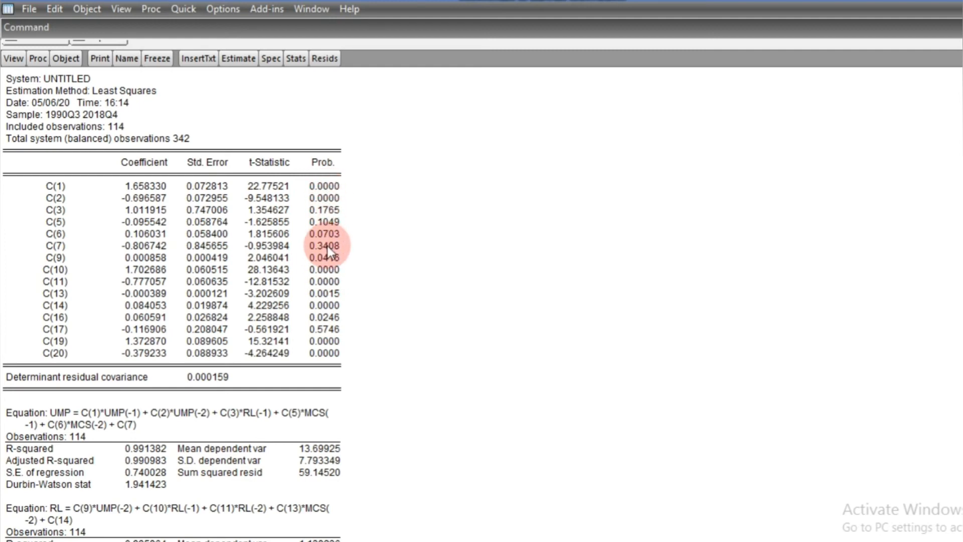
{"action": "left_click", "coordinate": [325, 330]}
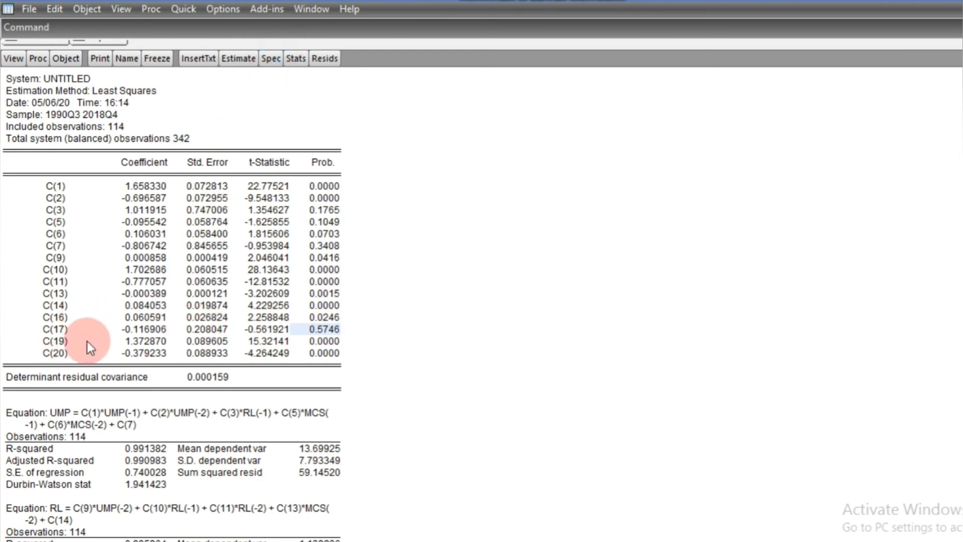
{"action": "left_click", "coordinate": [62, 333]}
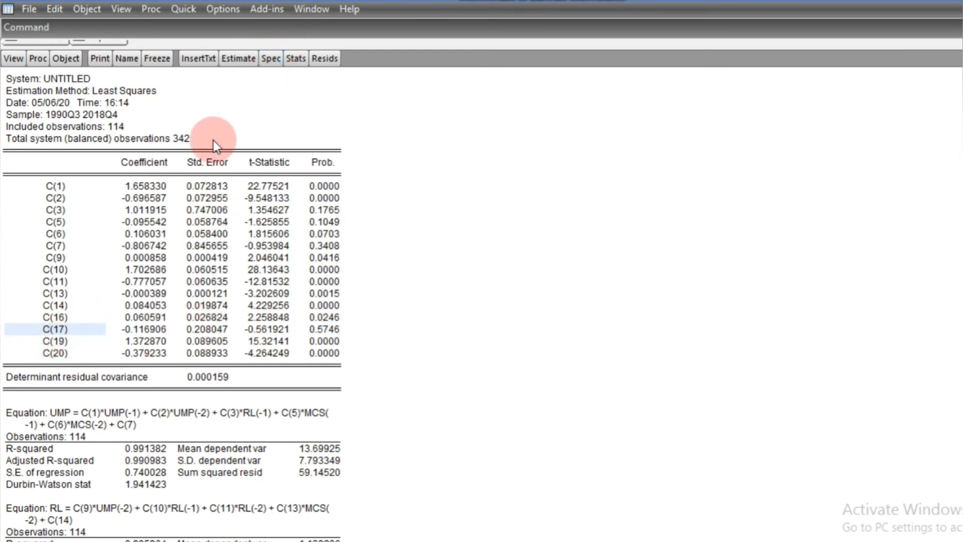
- Remove the C(17)*RL(-1) term from the MCS equation in the system specification
{"action": "left_click", "coordinate": [282, 60]}
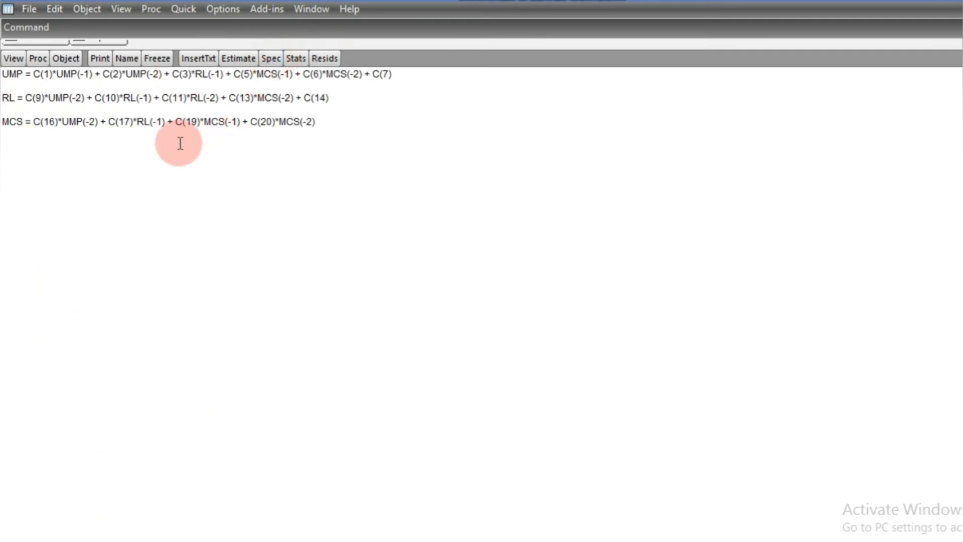
{"action": "left_click", "coordinate": [175, 123]}
{"action": "key", "text": "BackSpace"}
{"action": "key", "text": "BackSpace"}
{"action": "key", "text": "BackSpace"}
{"action": "key", "text": "BackSpace"}
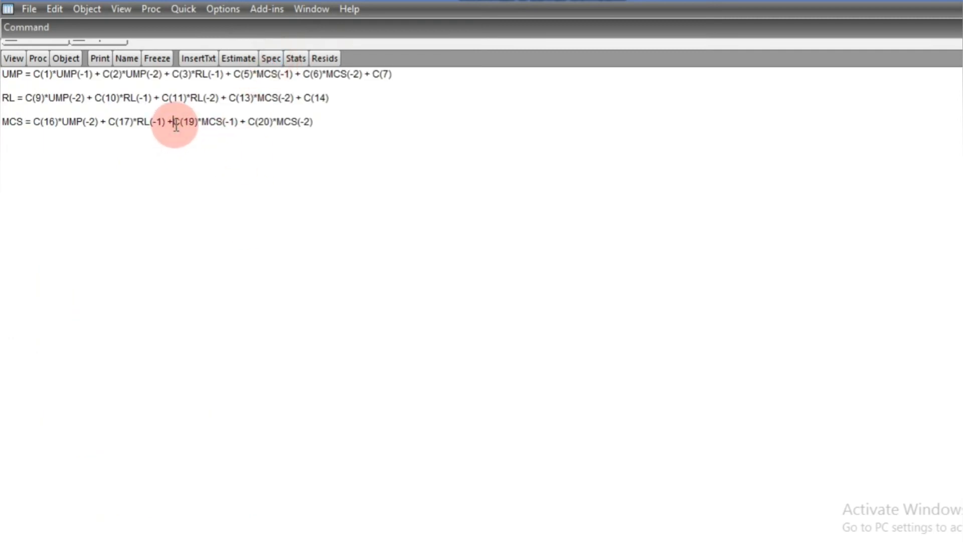
{"action": "key", "text": "BackSpace"}
{"action": "key", "text": "BackSpace"}
{"action": "key", "text": "BackSpace"}
{"action": "key", "text": "BackSpace"}
{"action": "key", "text": "BackSpace"}
{"action": "key", "text": "BackSpace"}
{"action": "key", "text": "BackSpace"}
{"action": "key", "text": "BackSpace"}
{"action": "key", "text": "BackSpace"}
{"action": "key", "text": "BackSpace"}
{"action": "key", "text": "BackSpace"}
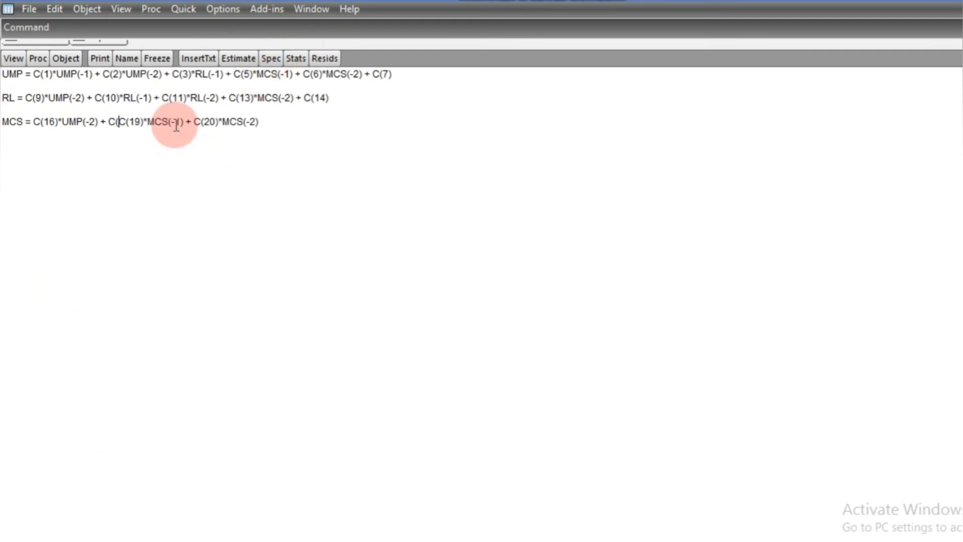
- Re-estimate the system by Ordinary Least Squares without C(17) and compare the remaining p-values to find the least significant coefficient
{"action": "left_click", "coordinate": [239, 58]}
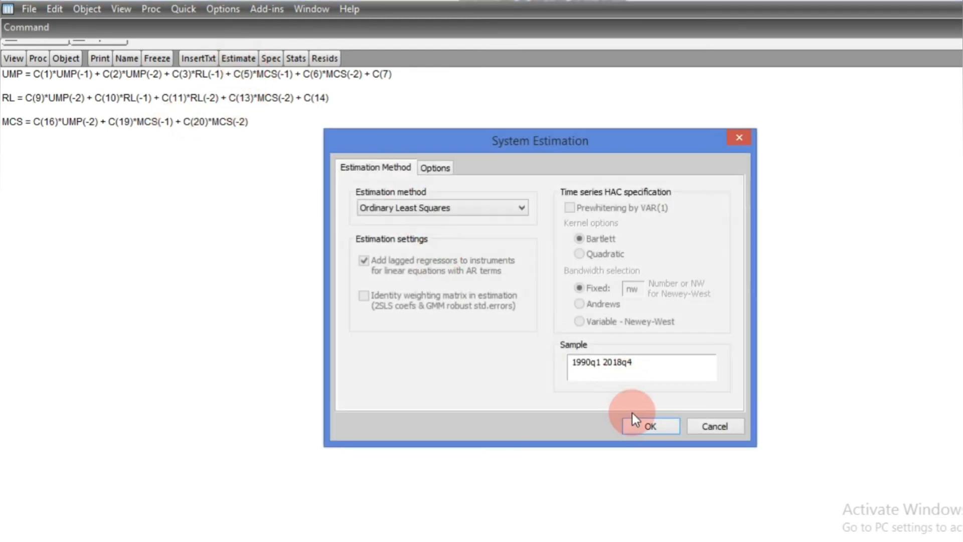
{"action": "left_click", "coordinate": [642, 423]}
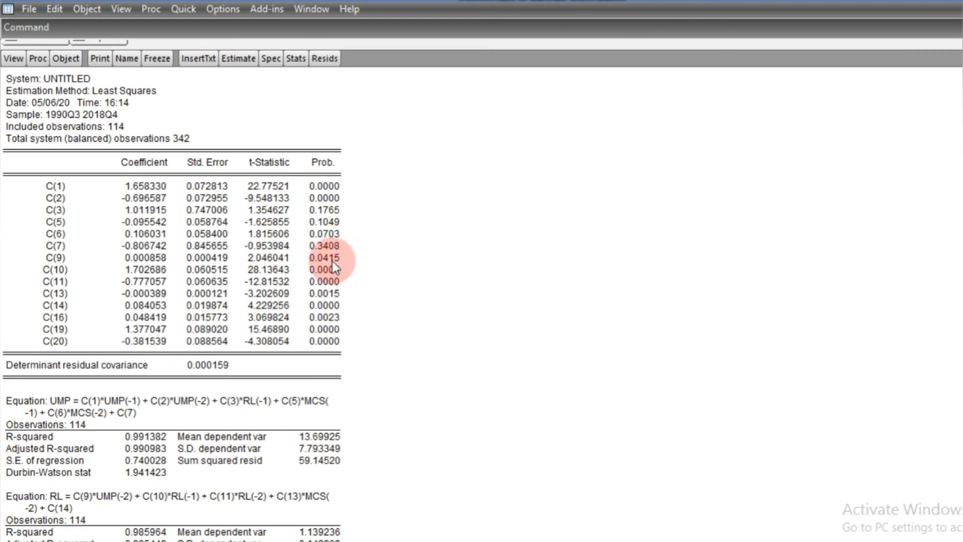
{"action": "left_click", "coordinate": [324, 247]}
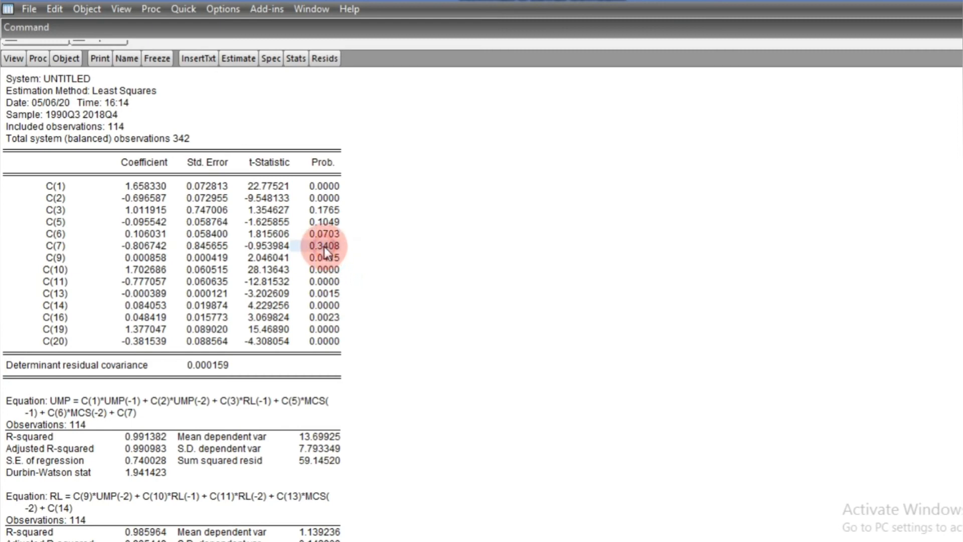
{"action": "left_click", "coordinate": [327, 210]}
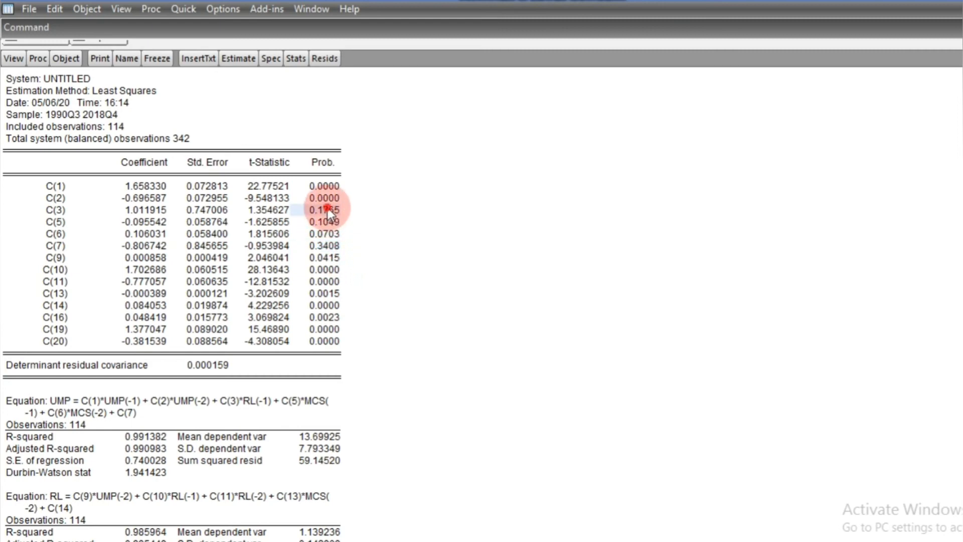
{"action": "left_click", "coordinate": [327, 246]}
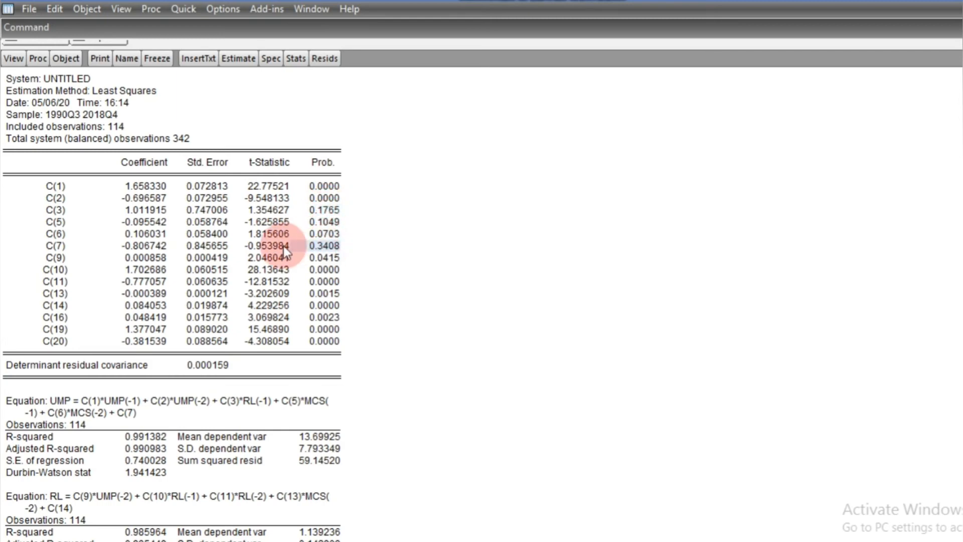
{"action": "left_click", "coordinate": [62, 243]}
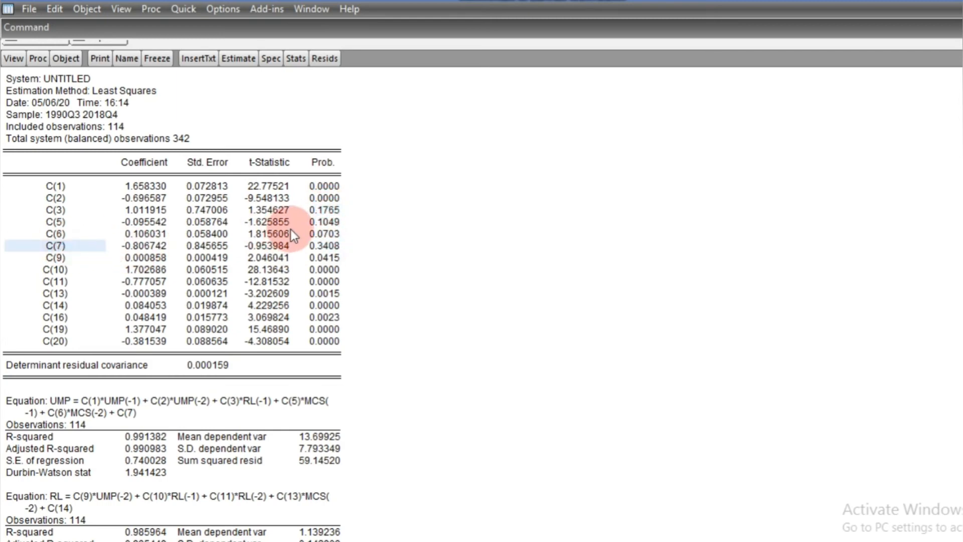
{"action": "left_click", "coordinate": [316, 243]}
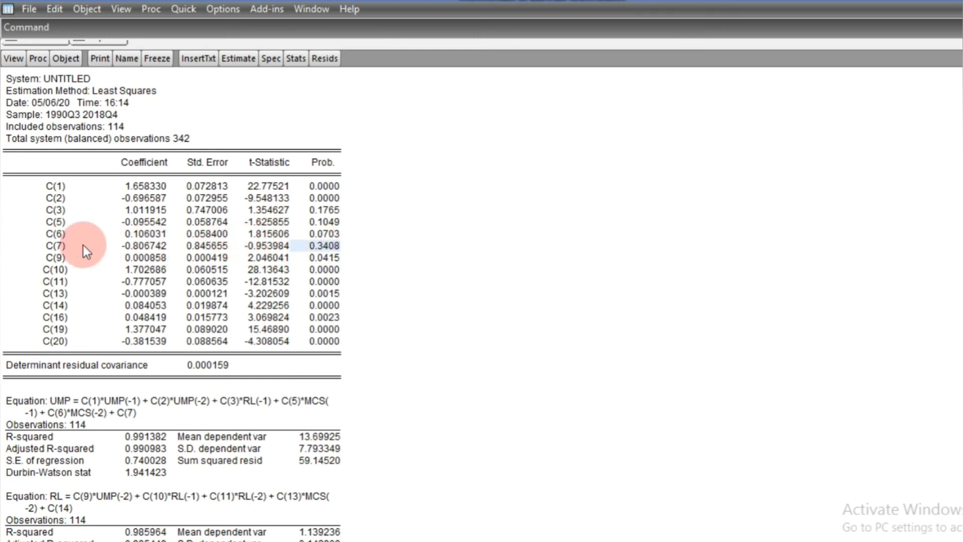
{"action": "left_click", "coordinate": [56, 249]}
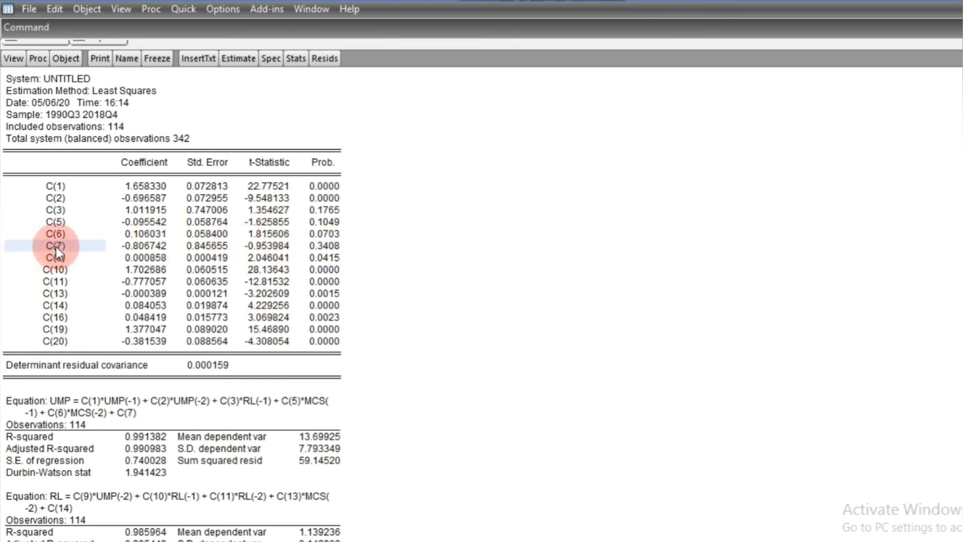
- Remove the constant term C(7) from the UMP equation in the system specification
{"action": "left_click", "coordinate": [276, 60]}
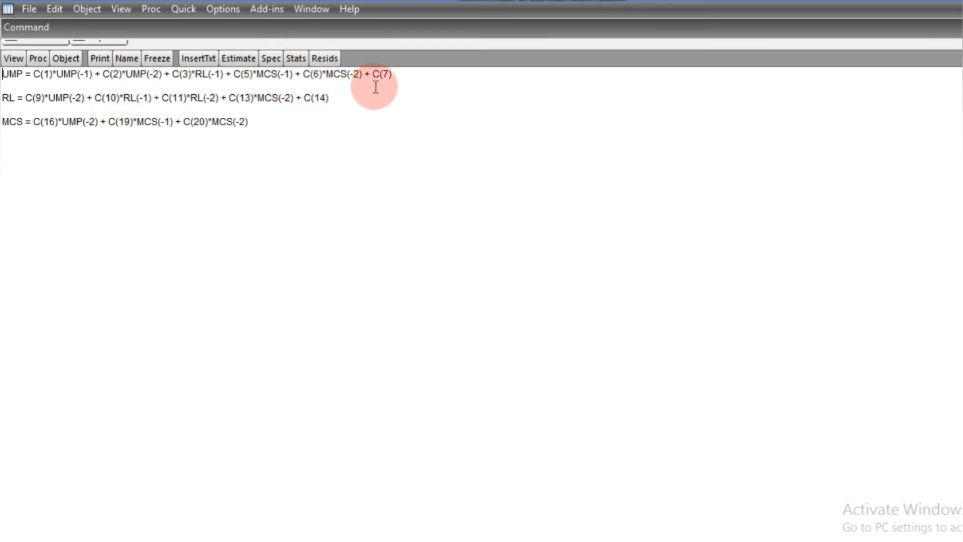
{"action": "left_click", "coordinate": [398, 79]}
{"action": "key", "text": "BackSpace"}
{"action": "key", "text": "BackSpace"}
{"action": "key", "text": "BackSpace"}
{"action": "key", "text": "BackSpace"}
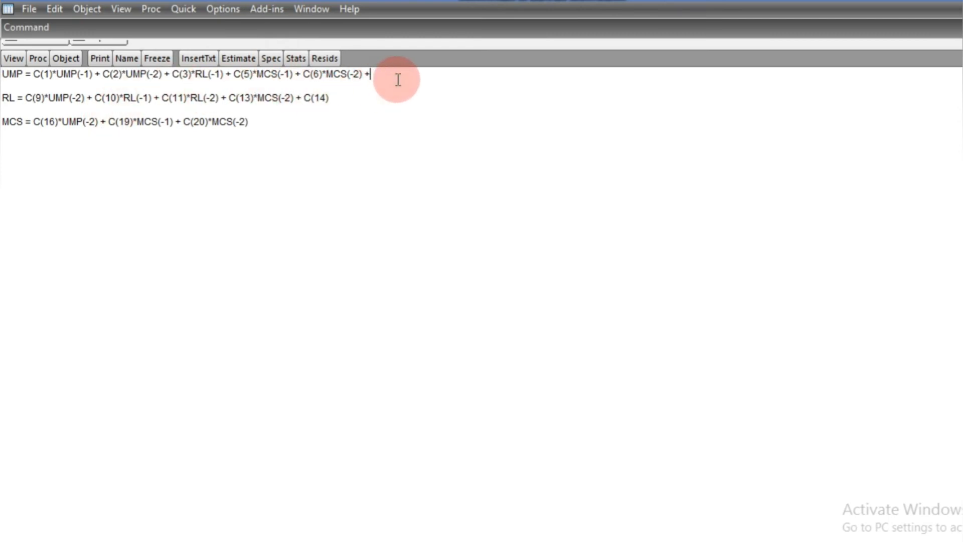
{"action": "key", "text": "BackSpace"}
{"action": "key", "text": "BackSpace"}
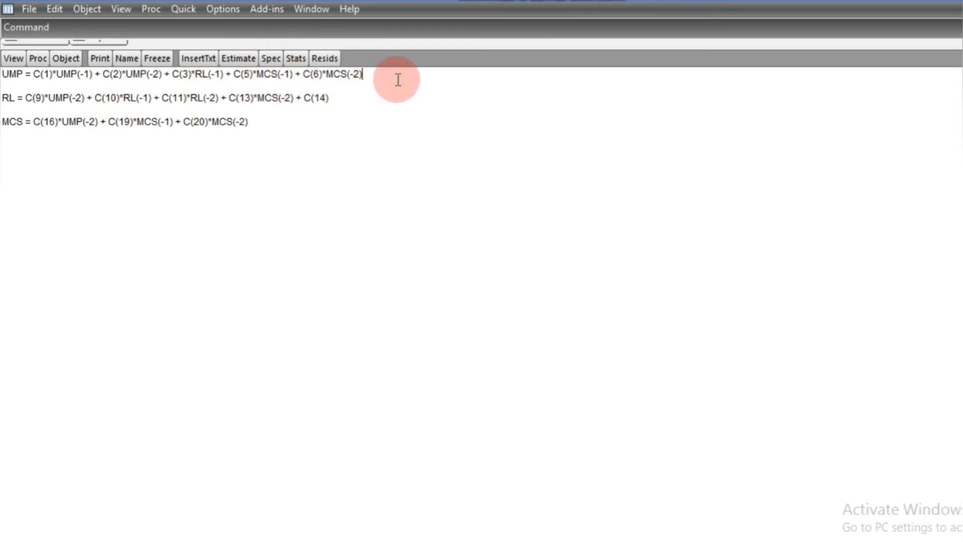
- Re-estimate the system by Ordinary Least Squares without C(7) and review the output down to the individual equations' statistics
{"action": "left_click", "coordinate": [243, 68]}
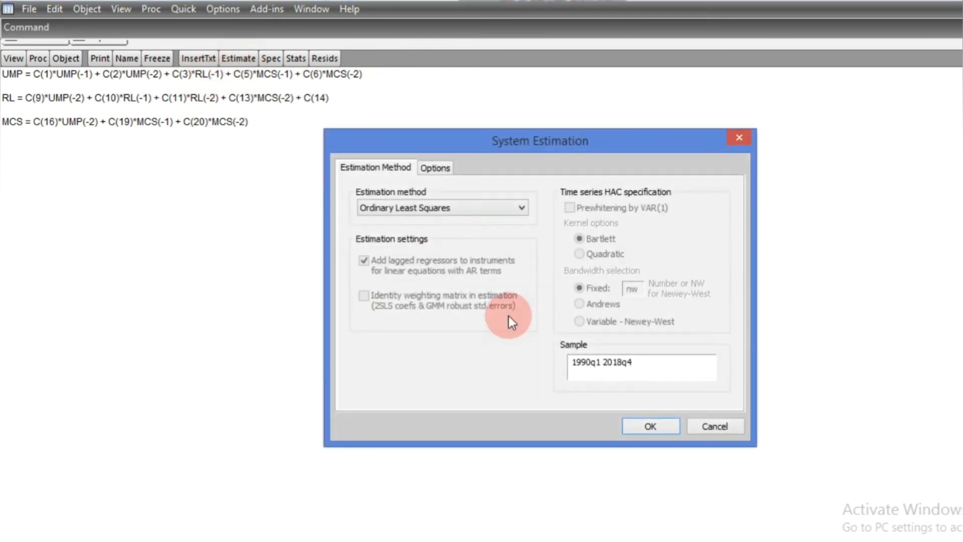
{"action": "left_click", "coordinate": [649, 426]}
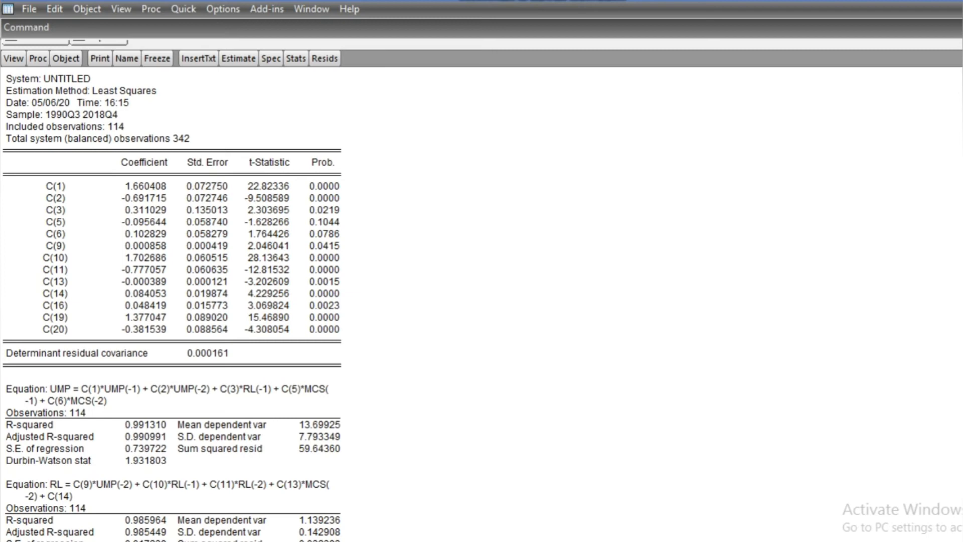
{"action": "scroll", "coordinate": [172, 304], "scroll_direction": "down", "scroll_amount": 5}
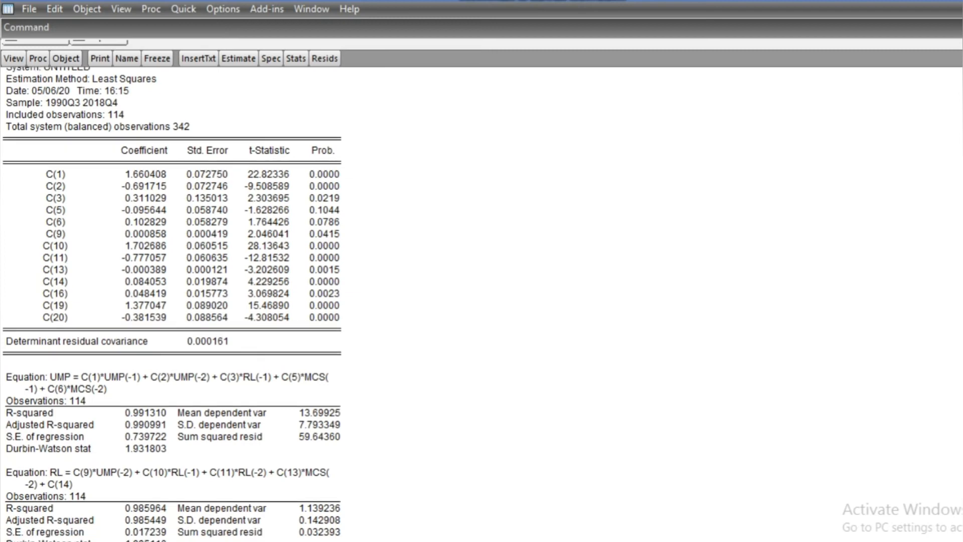
{"action": "scroll", "coordinate": [172, 304], "scroll_direction": "down", "scroll_amount": 6}
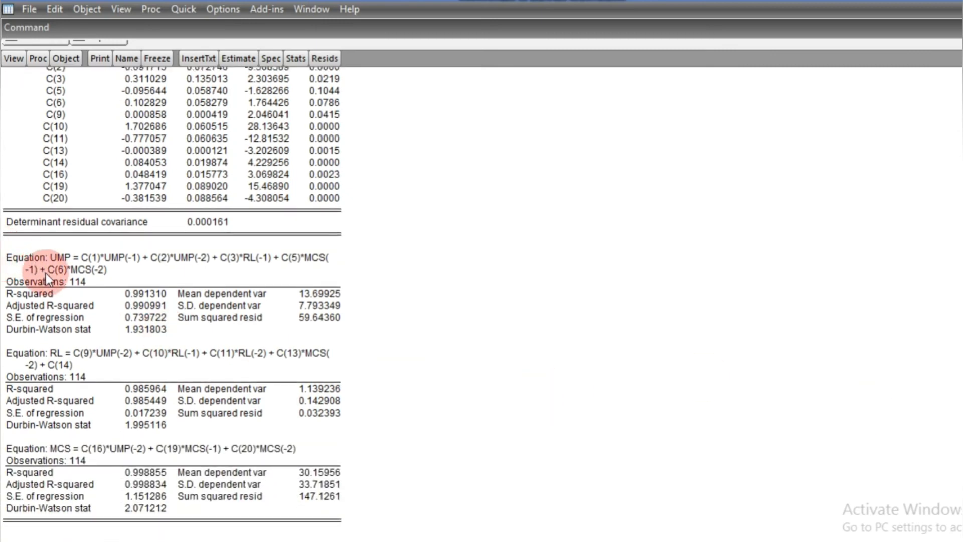
- Examine the final UMP equation and the R-squared and Durbin-Watson statistics of the UMP, RL and MCS equations
{"action": "left_click_drag", "start_coordinate": [56, 260], "coordinate": [104, 271]}
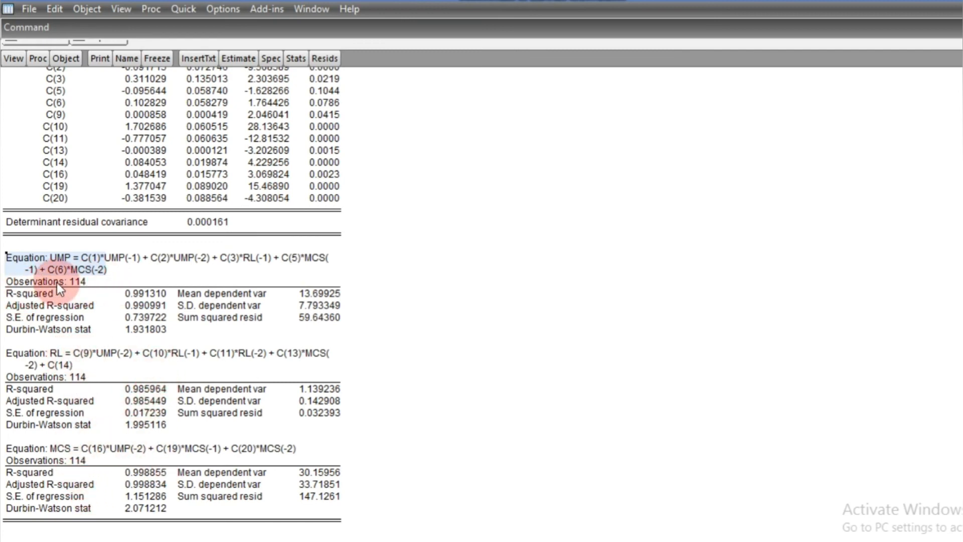
{"action": "left_click", "coordinate": [37, 293]}
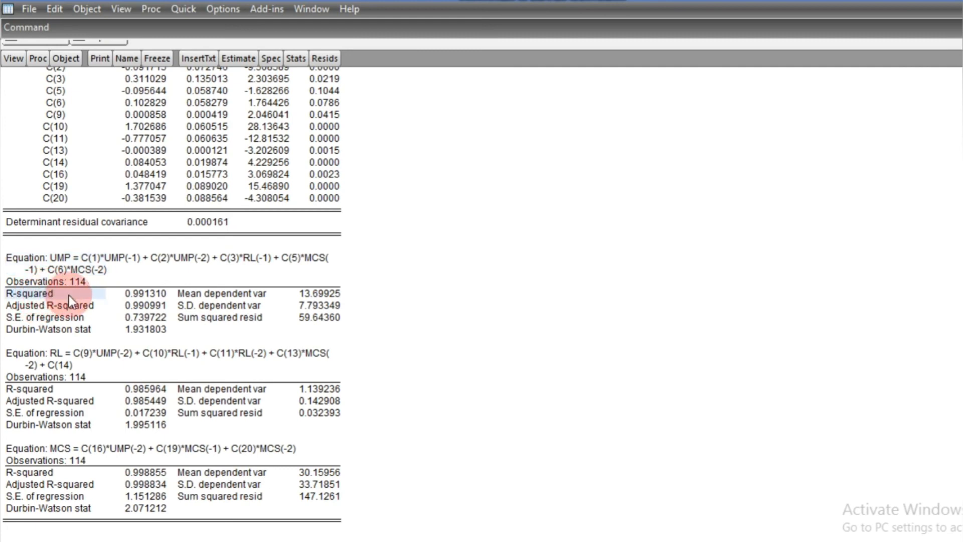
{"action": "left_click", "coordinate": [55, 305]}
{"action": "left_click", "coordinate": [104, 290]}
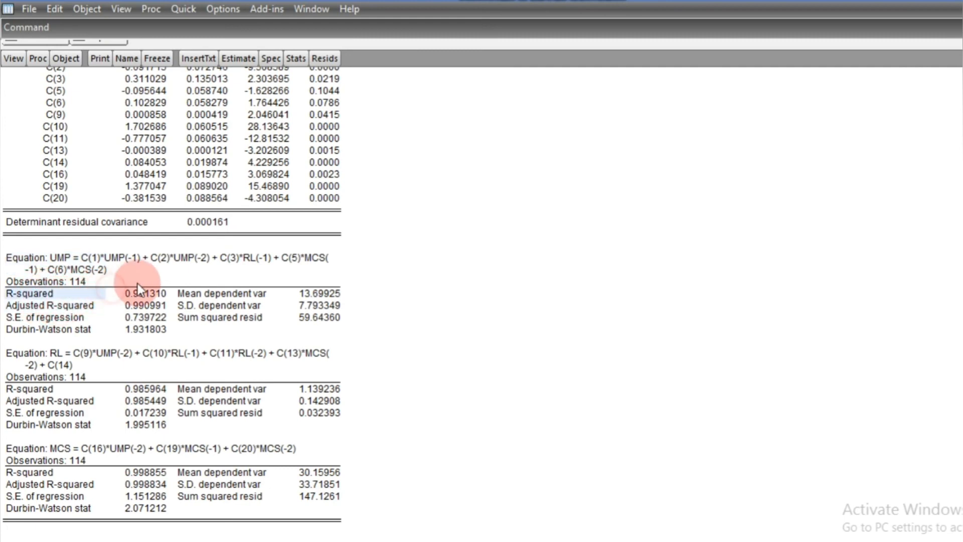
{"action": "left_click", "coordinate": [152, 297]}
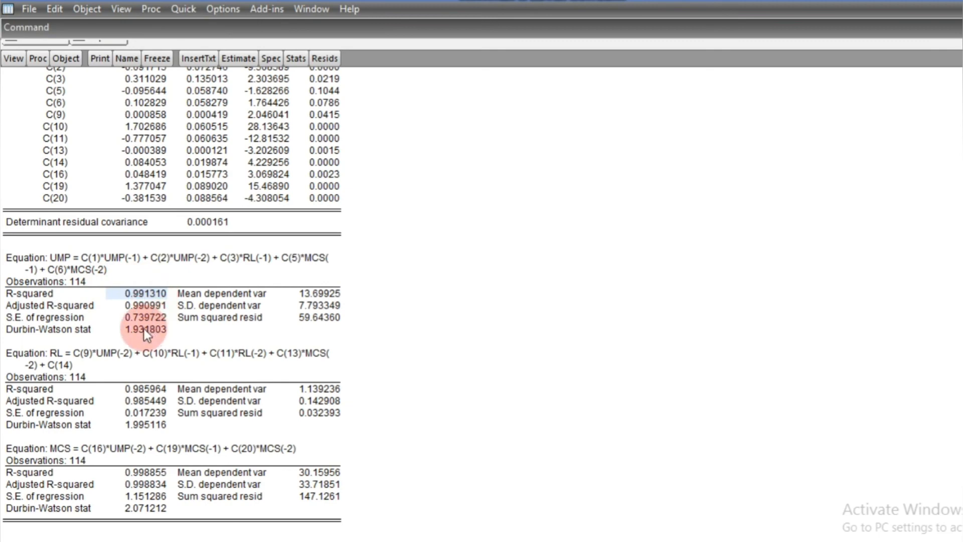
{"action": "left_click", "coordinate": [137, 390]}
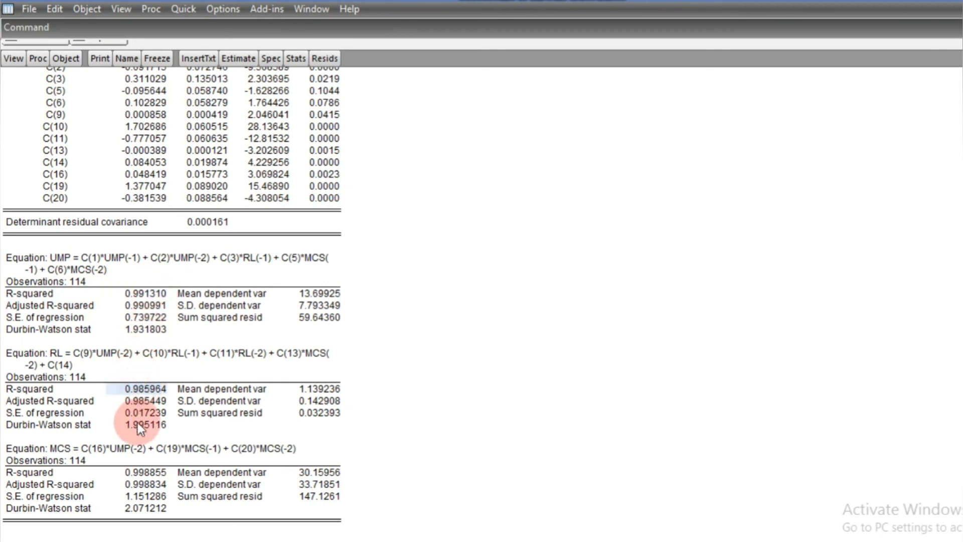
{"action": "left_click", "coordinate": [143, 471]}
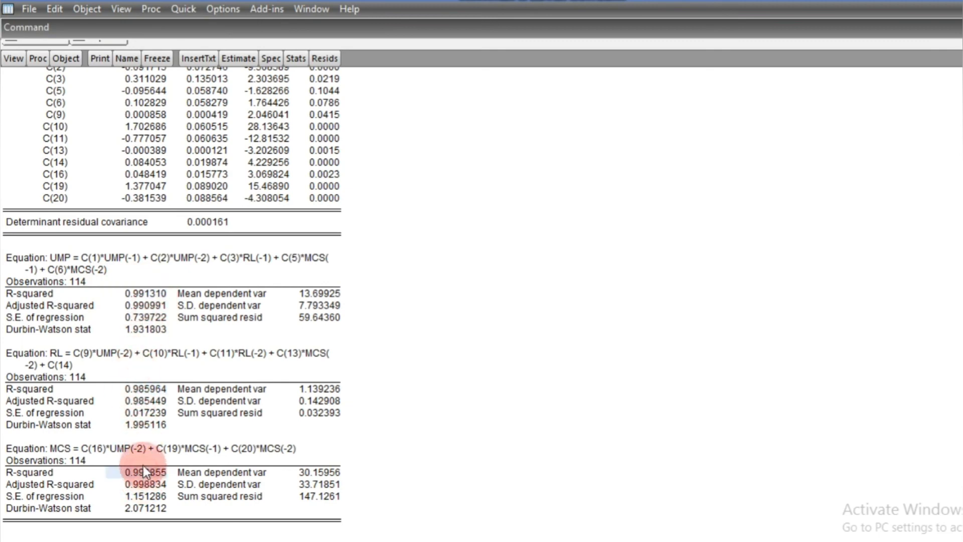
{"action": "left_click", "coordinate": [142, 335]}
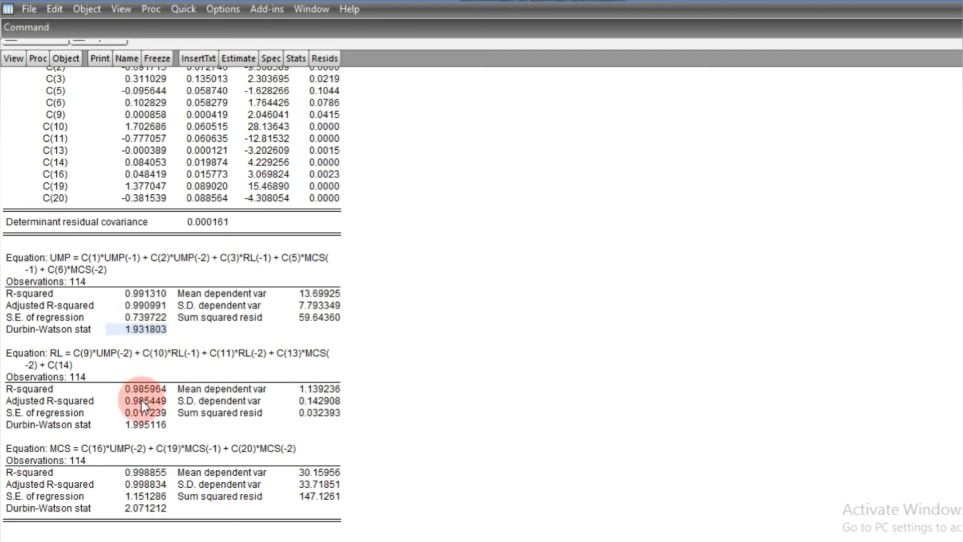
{"action": "left_click", "coordinate": [141, 424]}
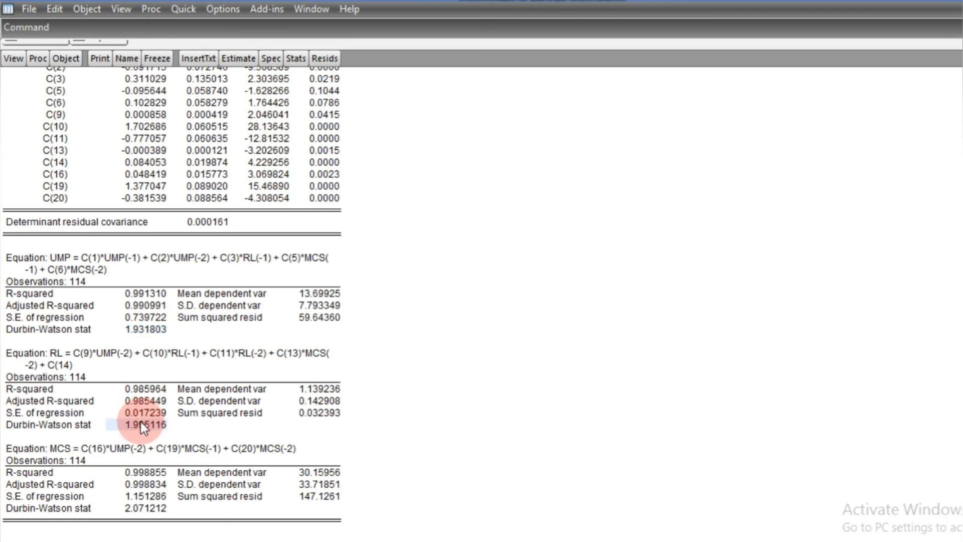
{"action": "left_click", "coordinate": [131, 508]}
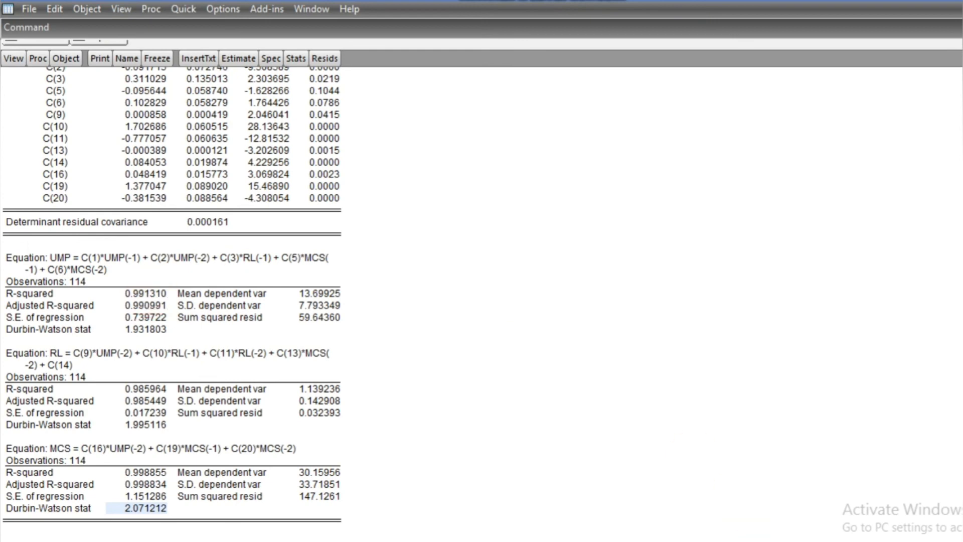
- Compare the Durbin-Watson statistics of the UMP and RL equations in the estimation output
{"action": "scroll", "coordinate": [812, 462], "scroll_direction": "up", "scroll_amount": 1}
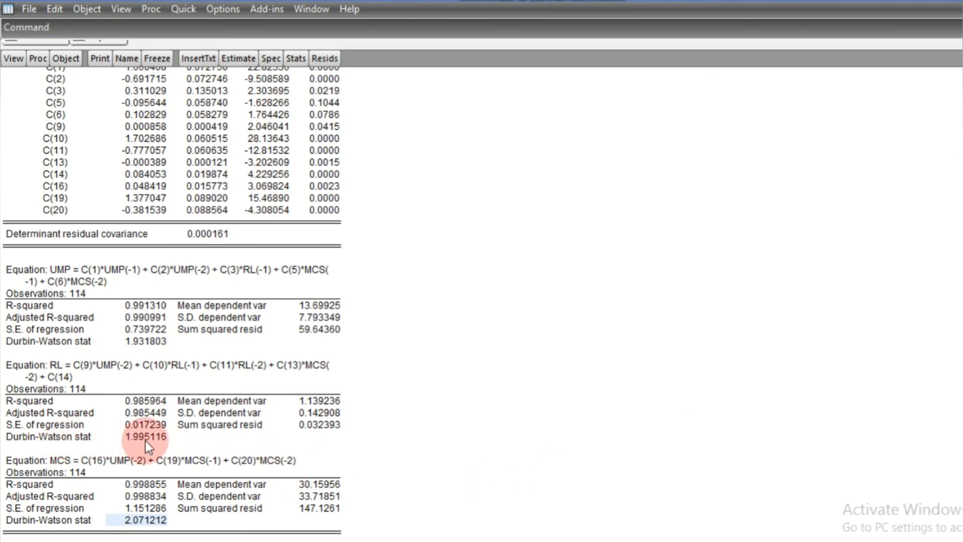
{"action": "left_click", "coordinate": [144, 342]}
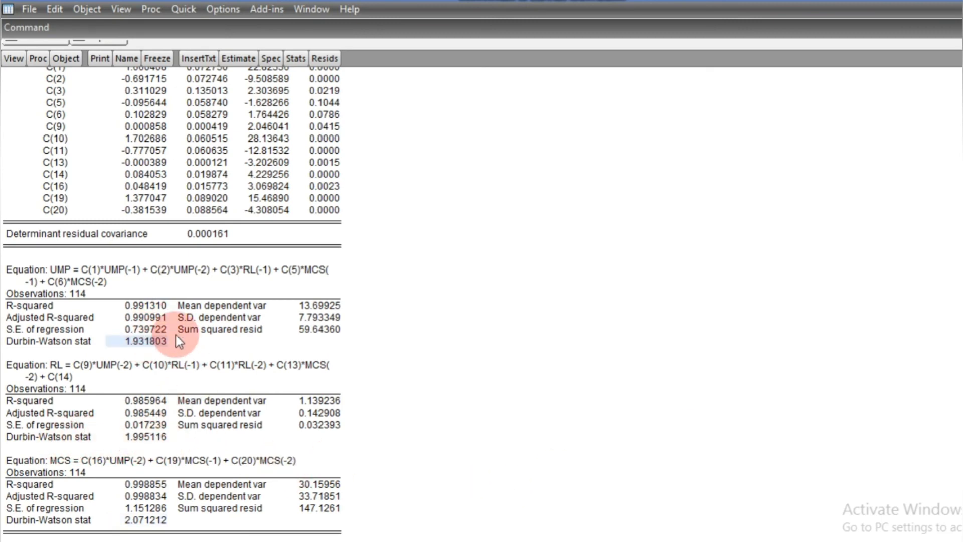
{"action": "left_click", "coordinate": [137, 438]}
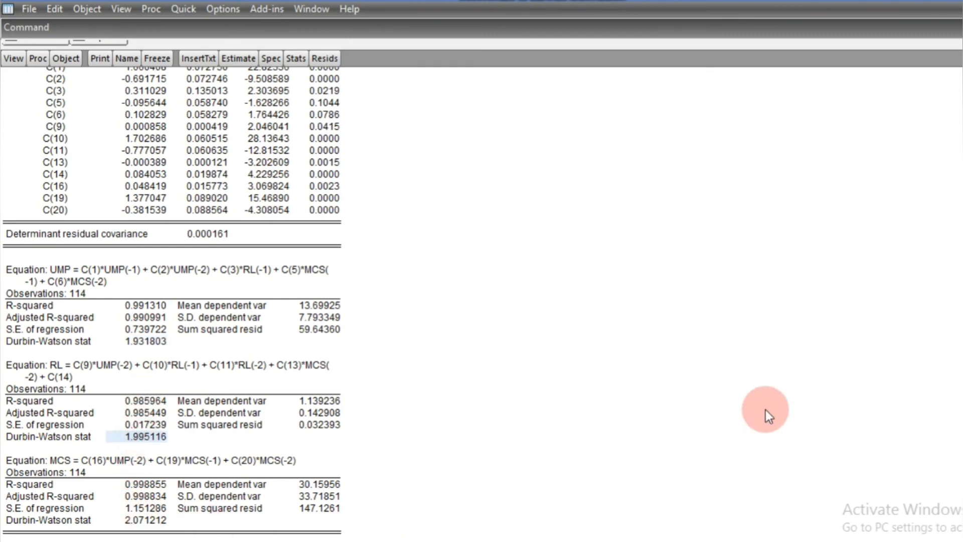
- Display the system's Representations and examine the equations with substituted coefficients, especially the UMP equation
{"action": "scroll", "coordinate": [171, 301], "scroll_direction": "up", "scroll_amount": 4}
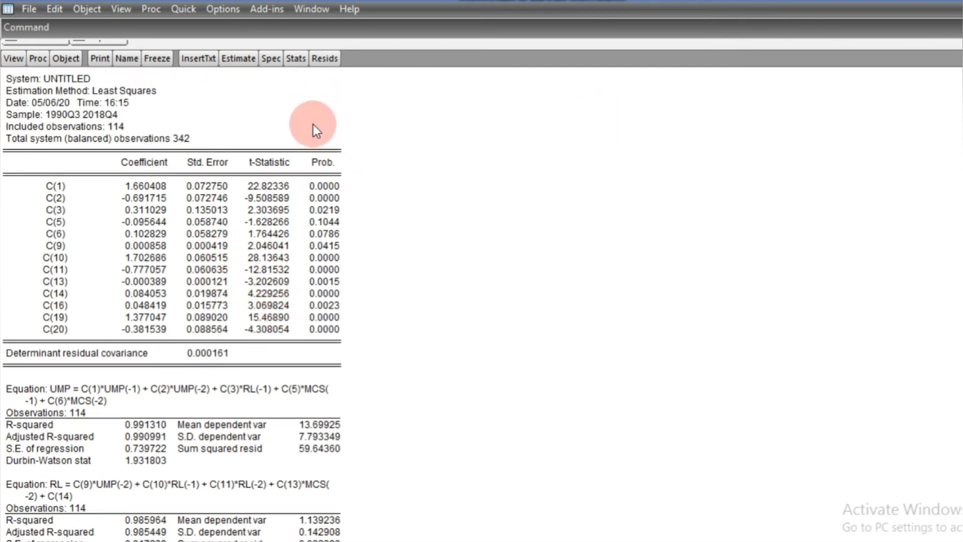
{"action": "left_click", "coordinate": [13, 58]}
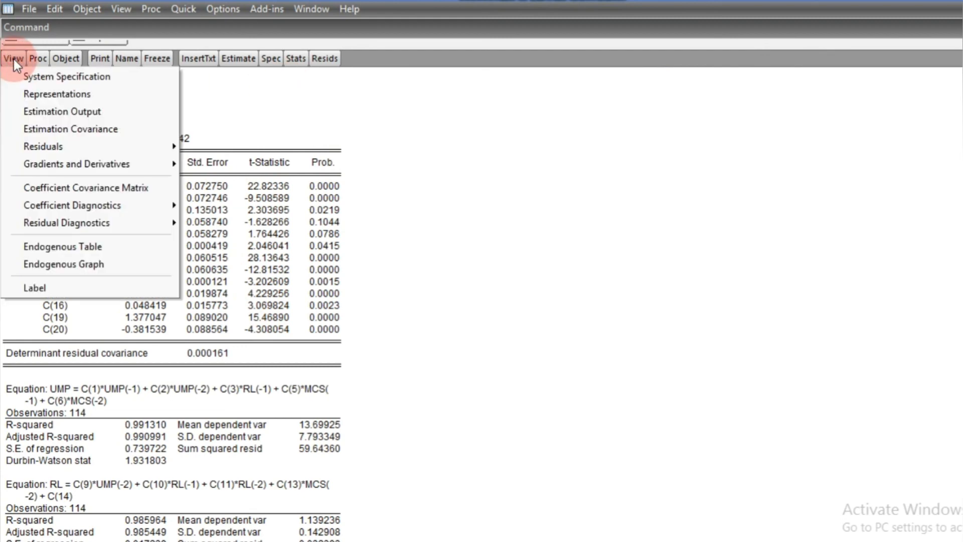
{"action": "left_click", "coordinate": [48, 95]}
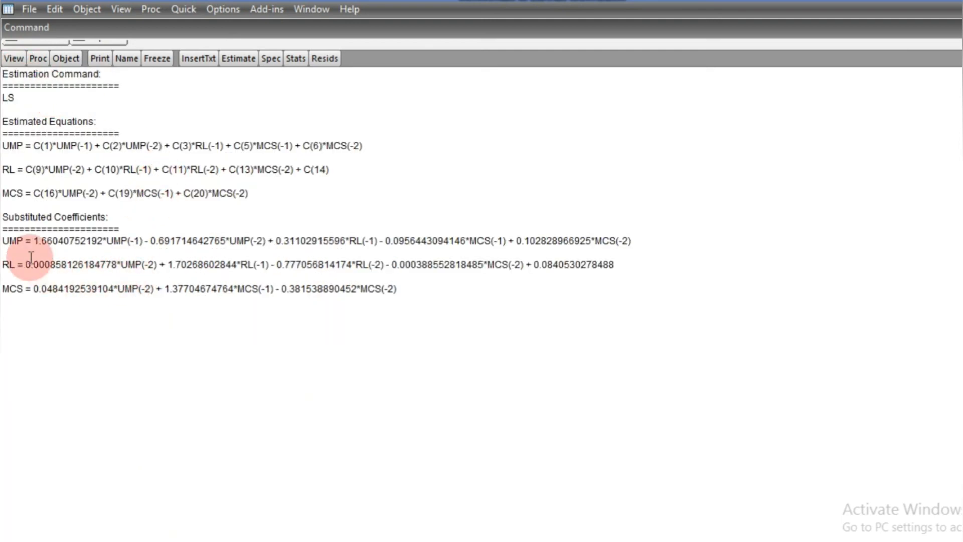
{"action": "left_click_drag", "start_coordinate": [3, 241], "coordinate": [412, 295]}
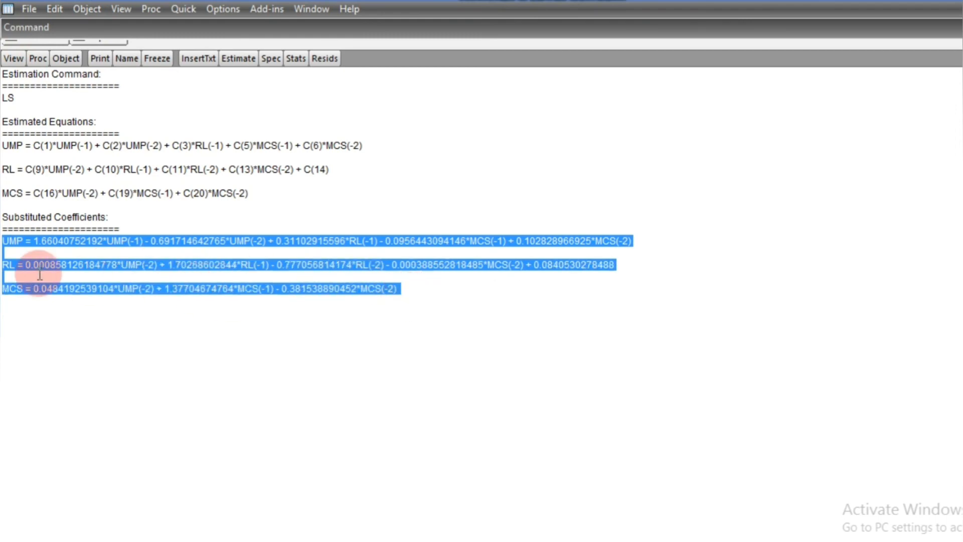
{"action": "left_click", "coordinate": [5, 244]}
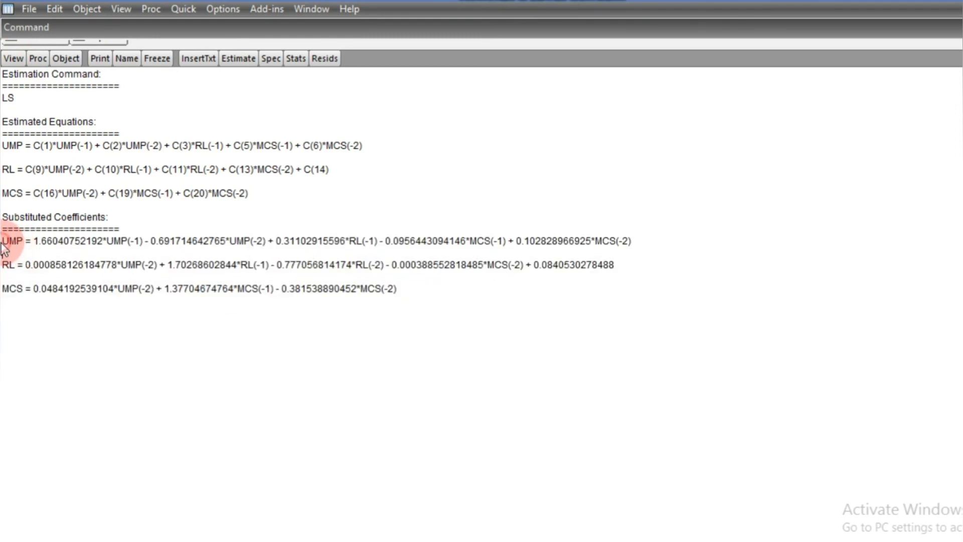
{"action": "left_click_drag", "start_coordinate": [91, 230], "coordinate": [636, 241]}
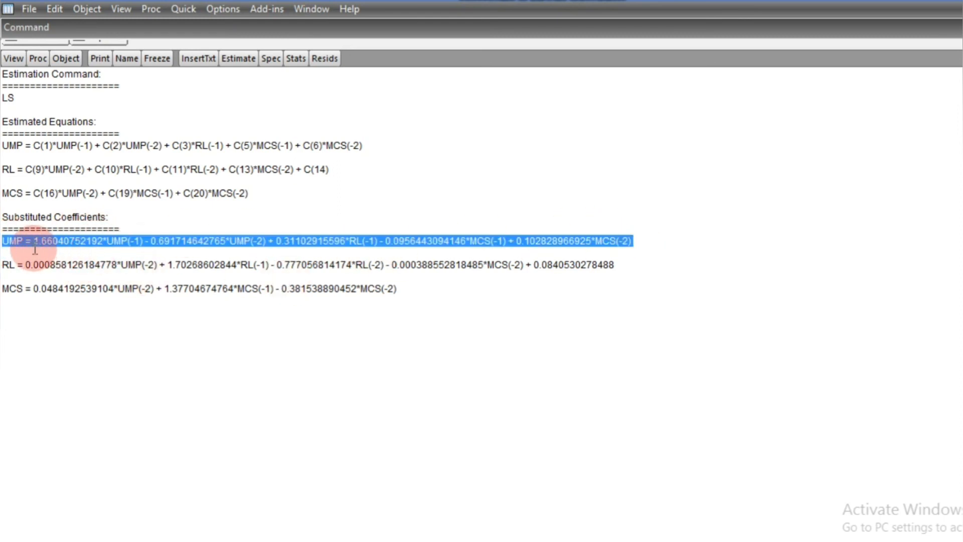
{"action": "left_click", "coordinate": [56, 249]}
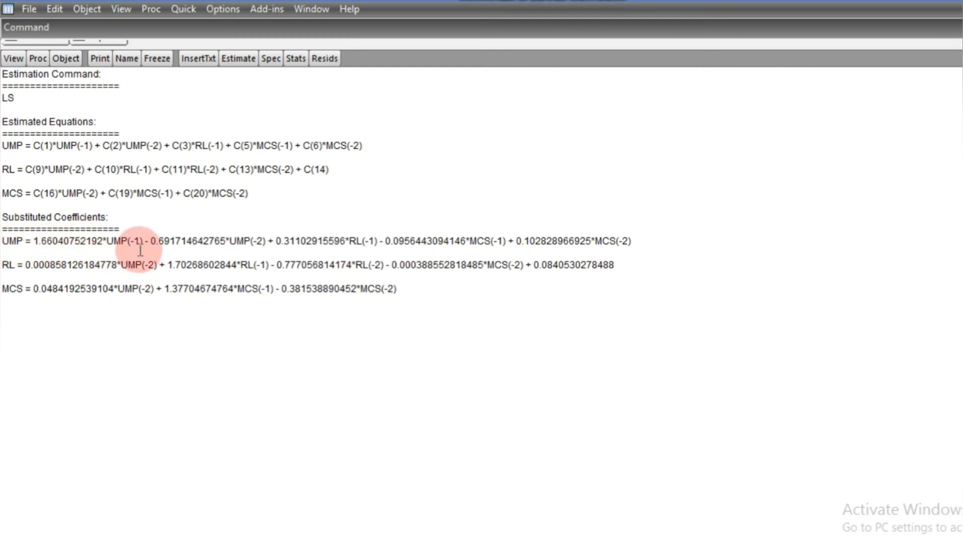
{"action": "left_click", "coordinate": [215, 241]}
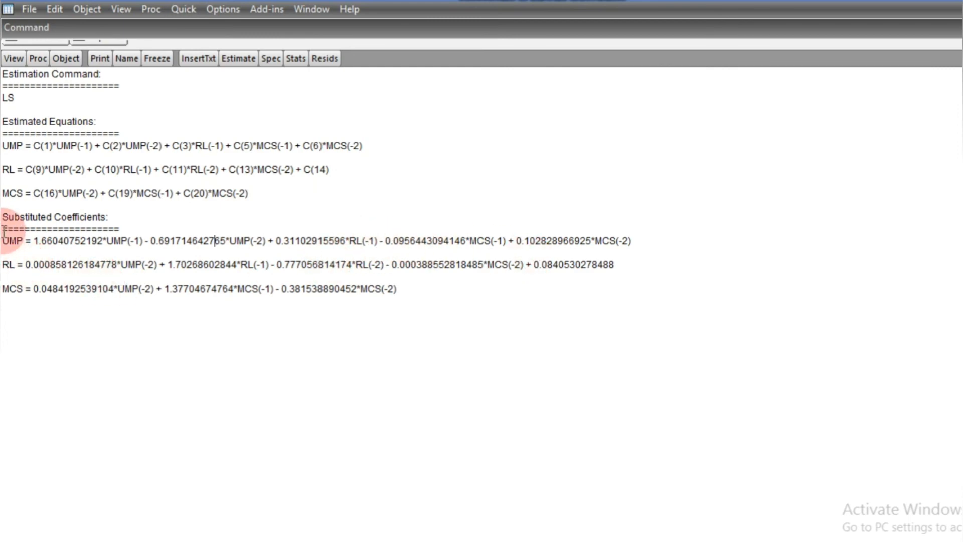
- Compare the three substituted-coefficient equations with the estimated equations written in C() coefficients
{"action": "left_click_drag", "start_coordinate": [2, 240], "coordinate": [396, 295]}
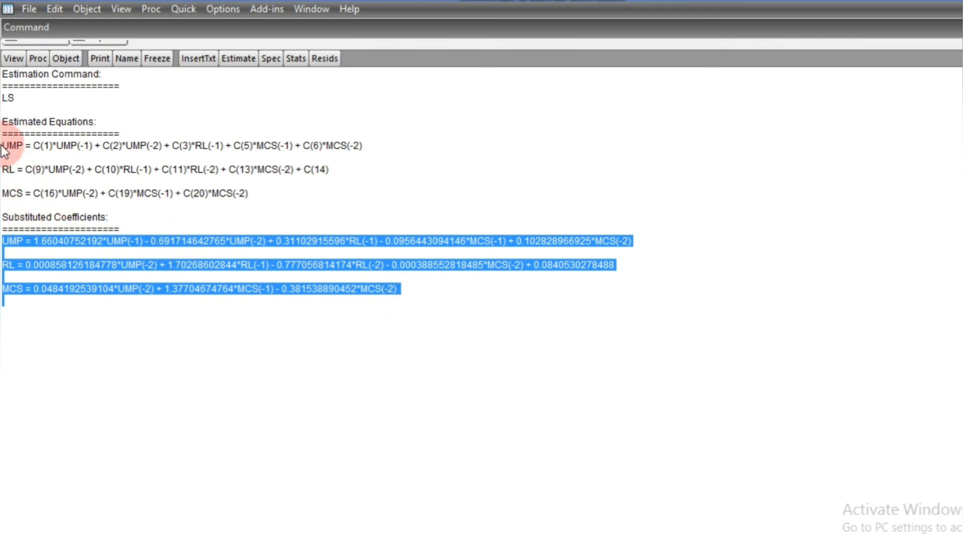
{"action": "left_click_drag", "start_coordinate": [4, 147], "coordinate": [252, 200]}
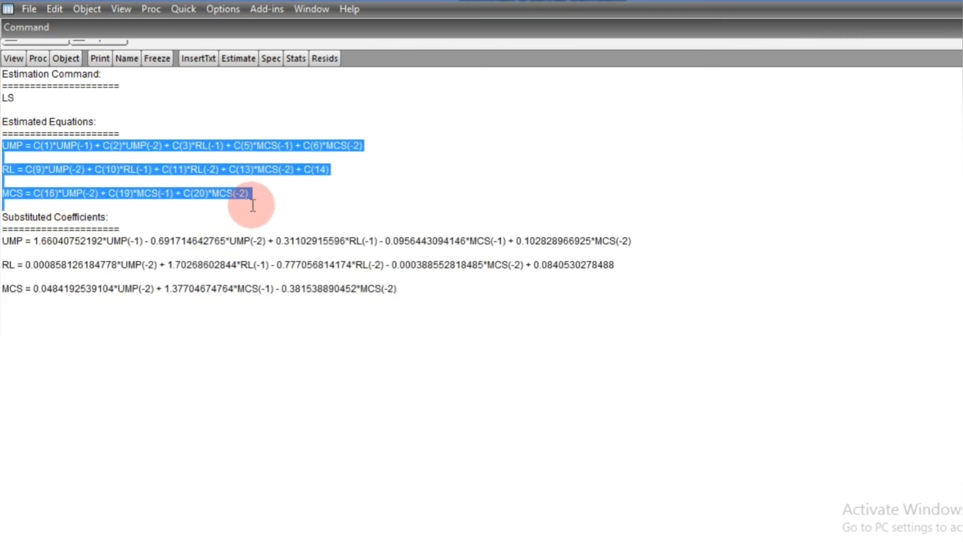
{"action": "left_click", "coordinate": [233, 98]}
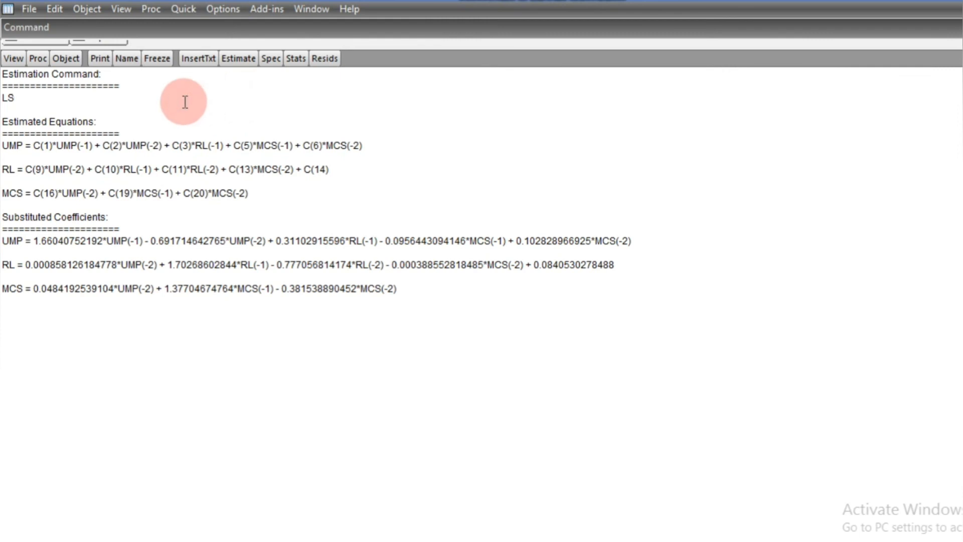